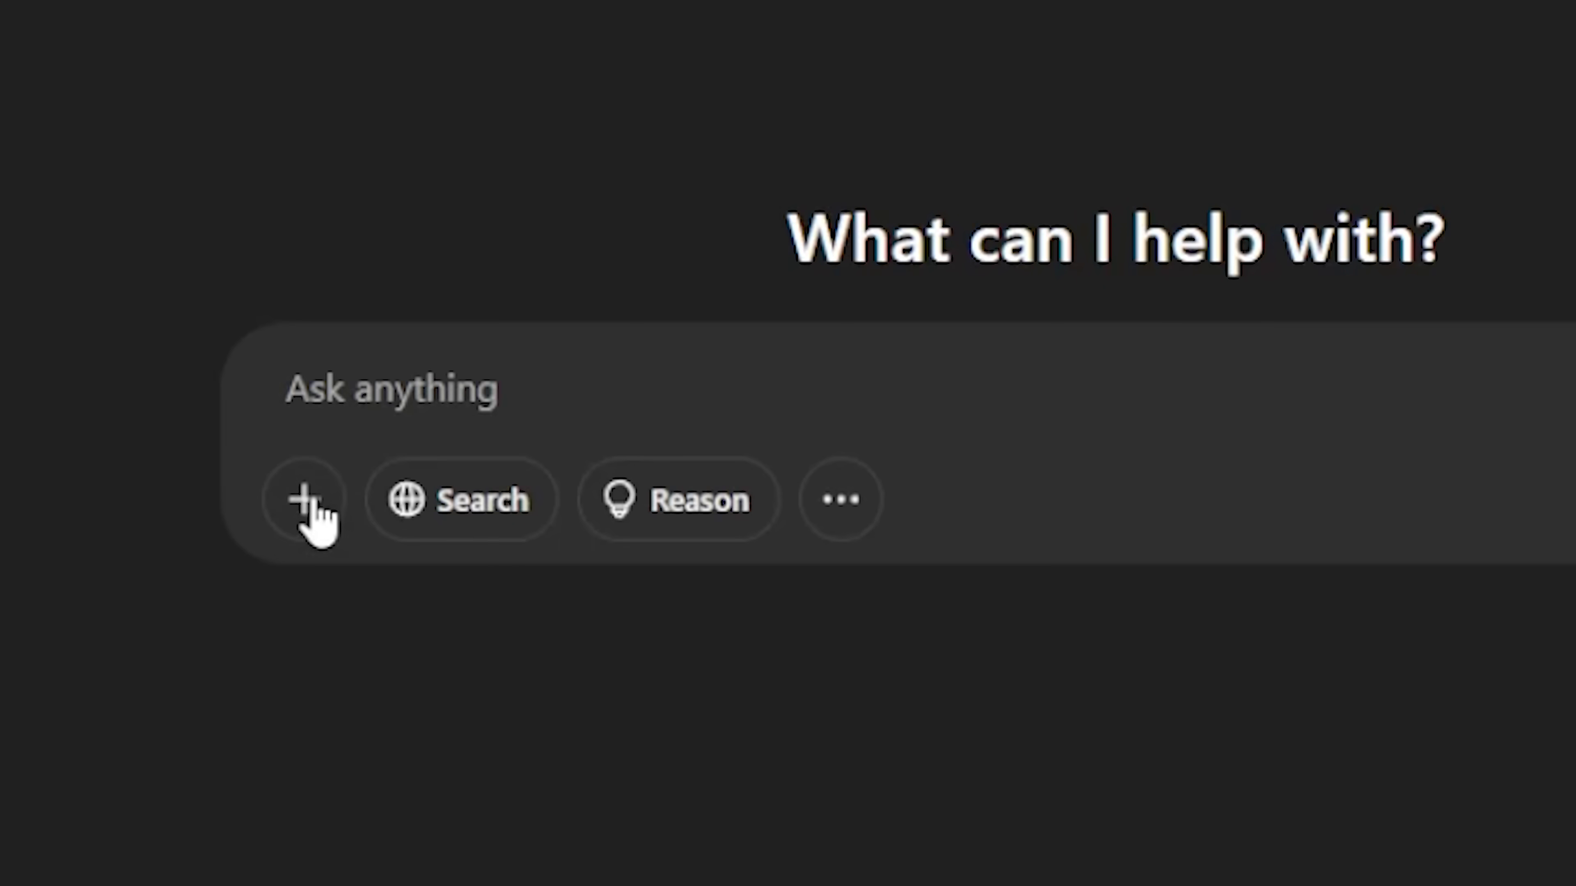
# Attach a photo of a person from the computer to a new ChatGPT prompt.
pyautogui.click(310, 503)
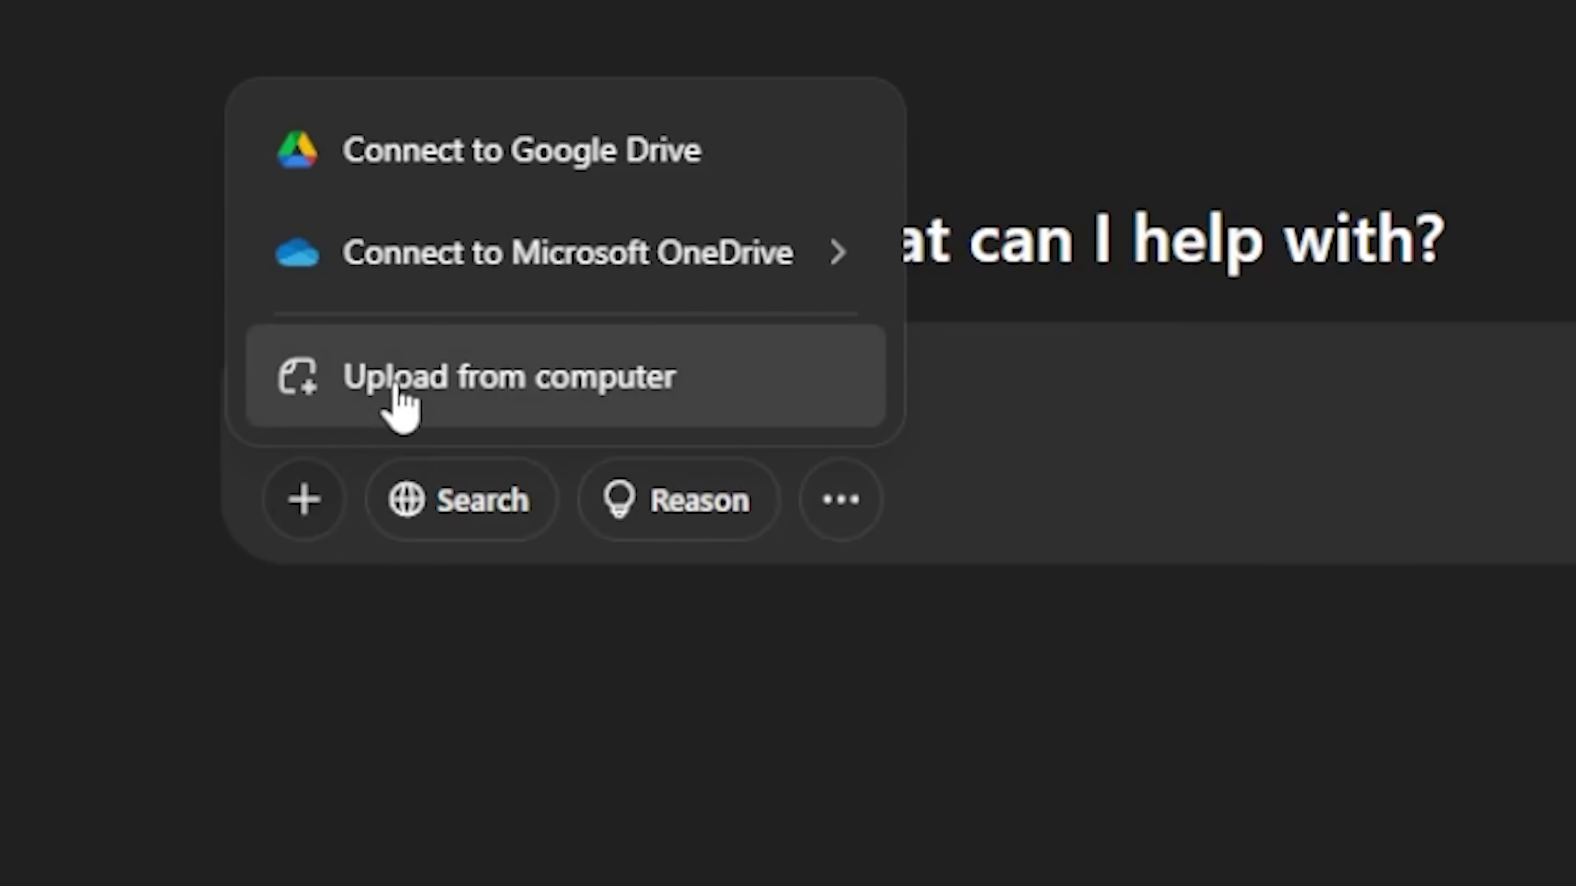
pyautogui.click(395, 388)
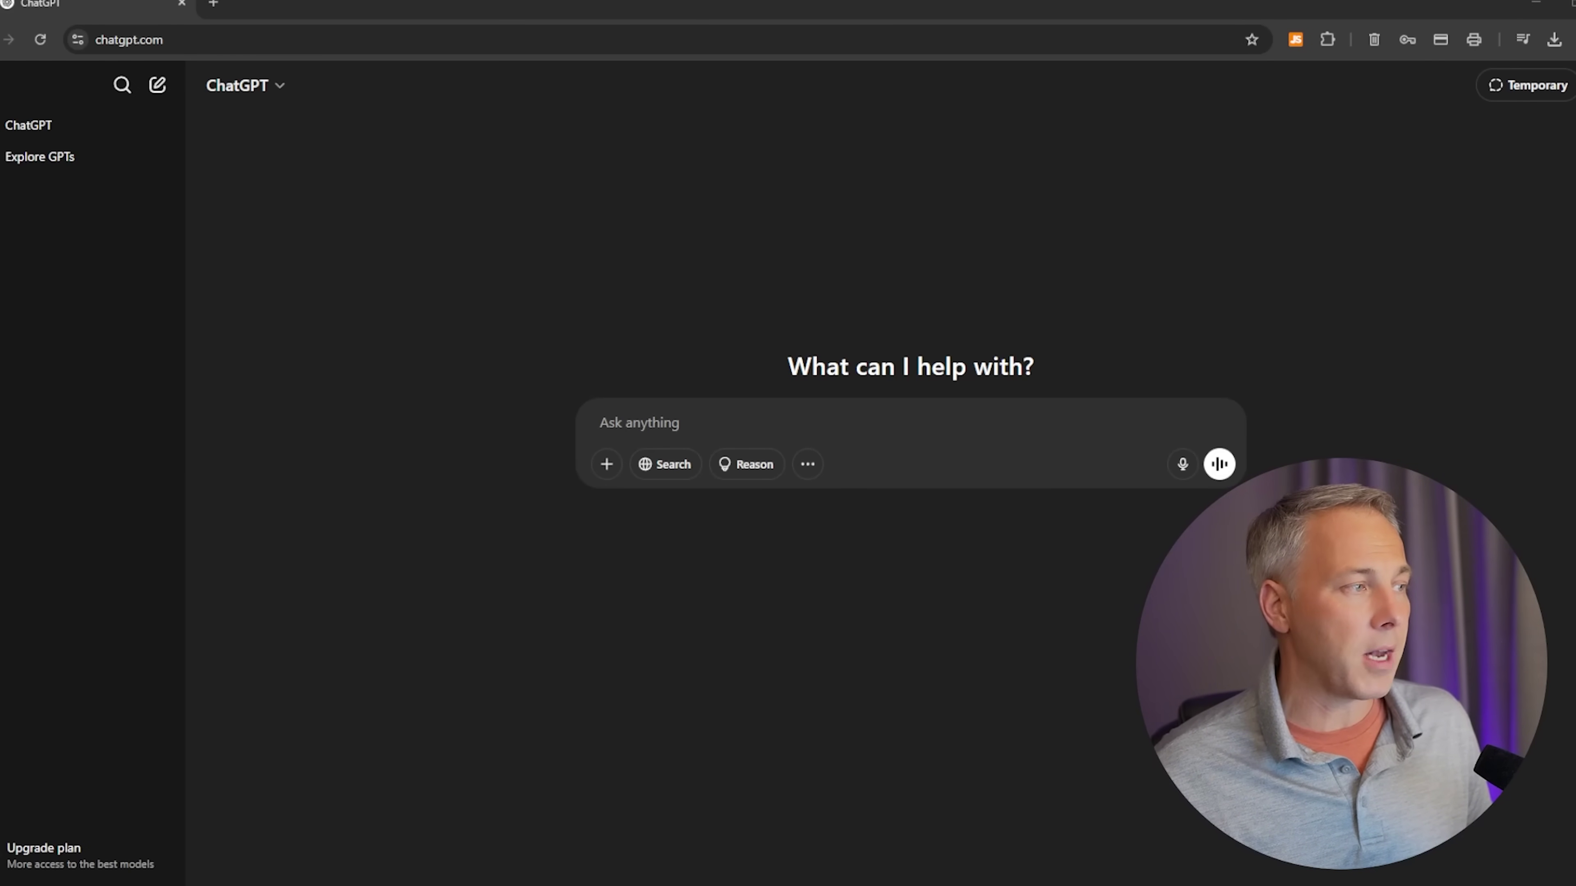
pyautogui.doubleClick(387, 306)
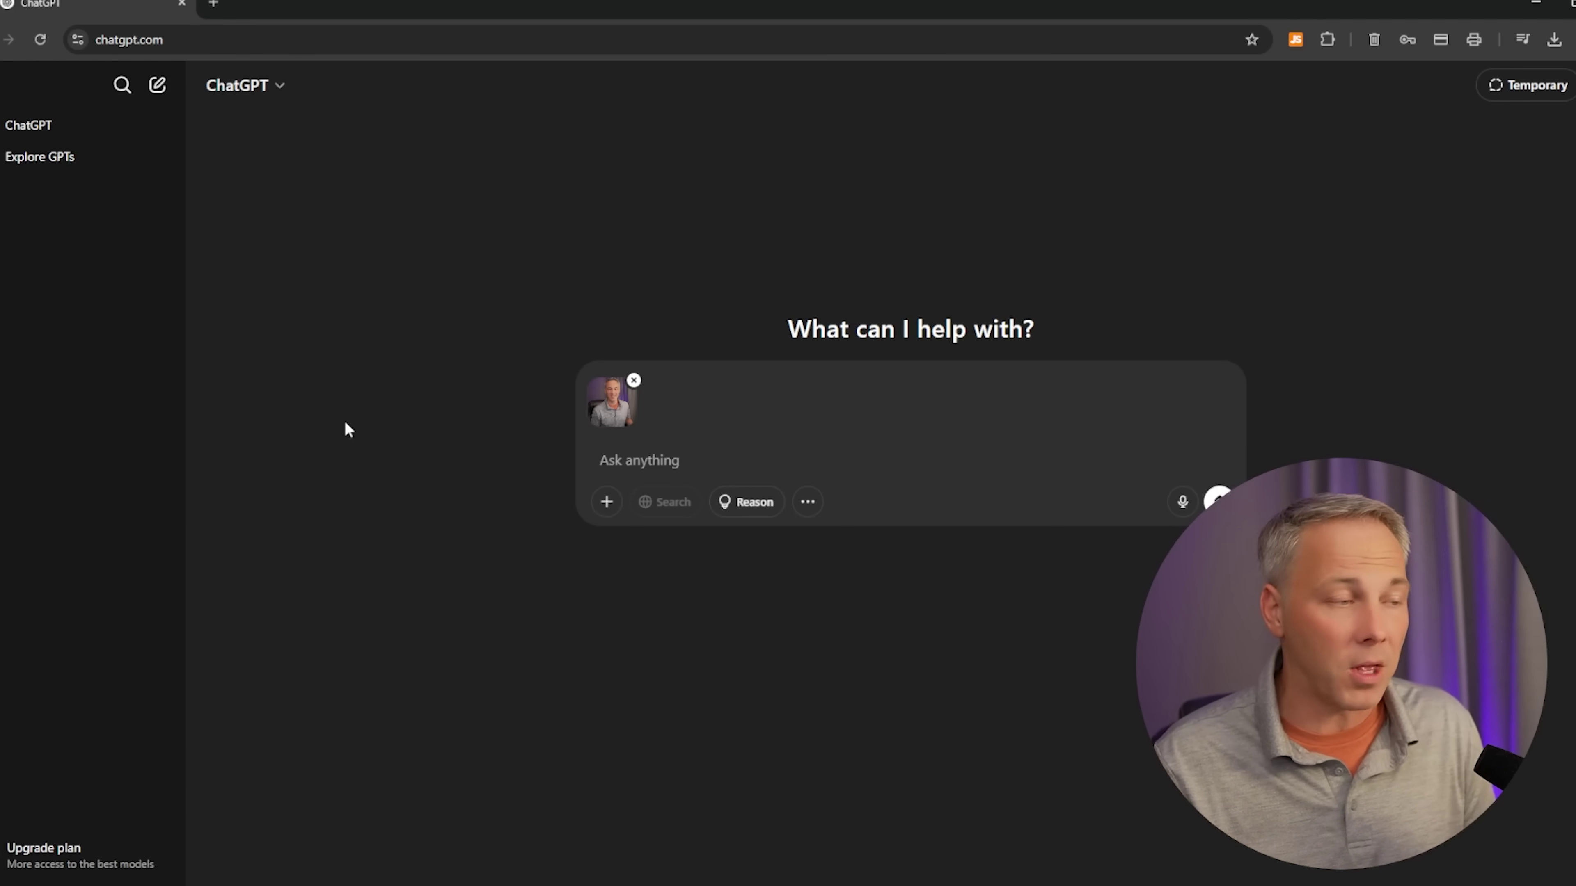
# Describe a blister-packaged construction-worker action figure with hammer, staple gun and ladder accessories.
pyautogui.write('Use this image to crea')
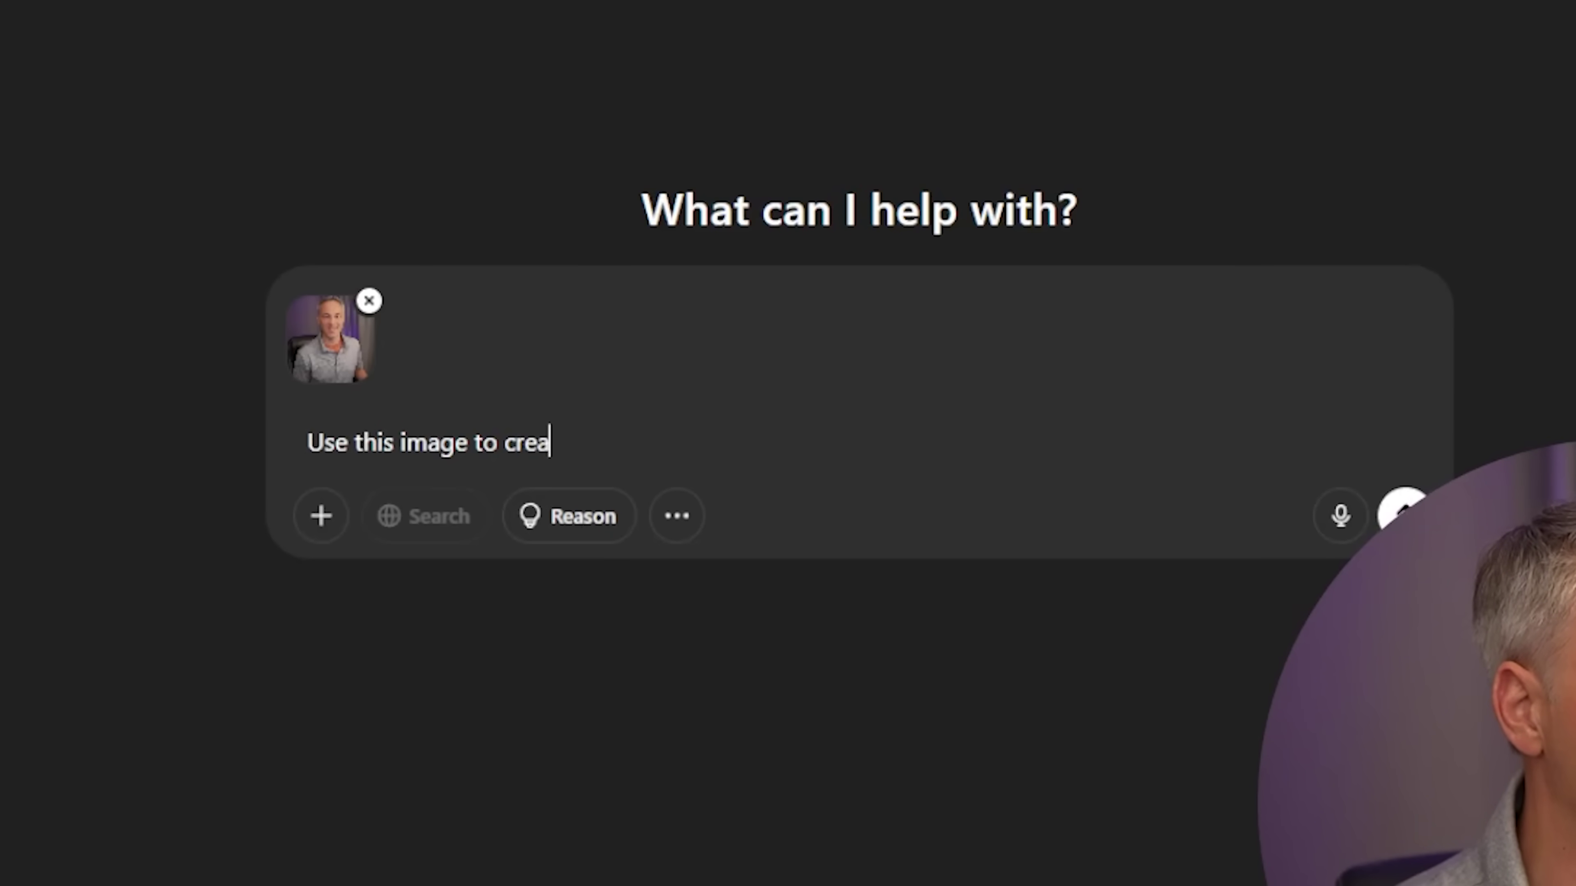
pyautogui.write('te a picture of ')
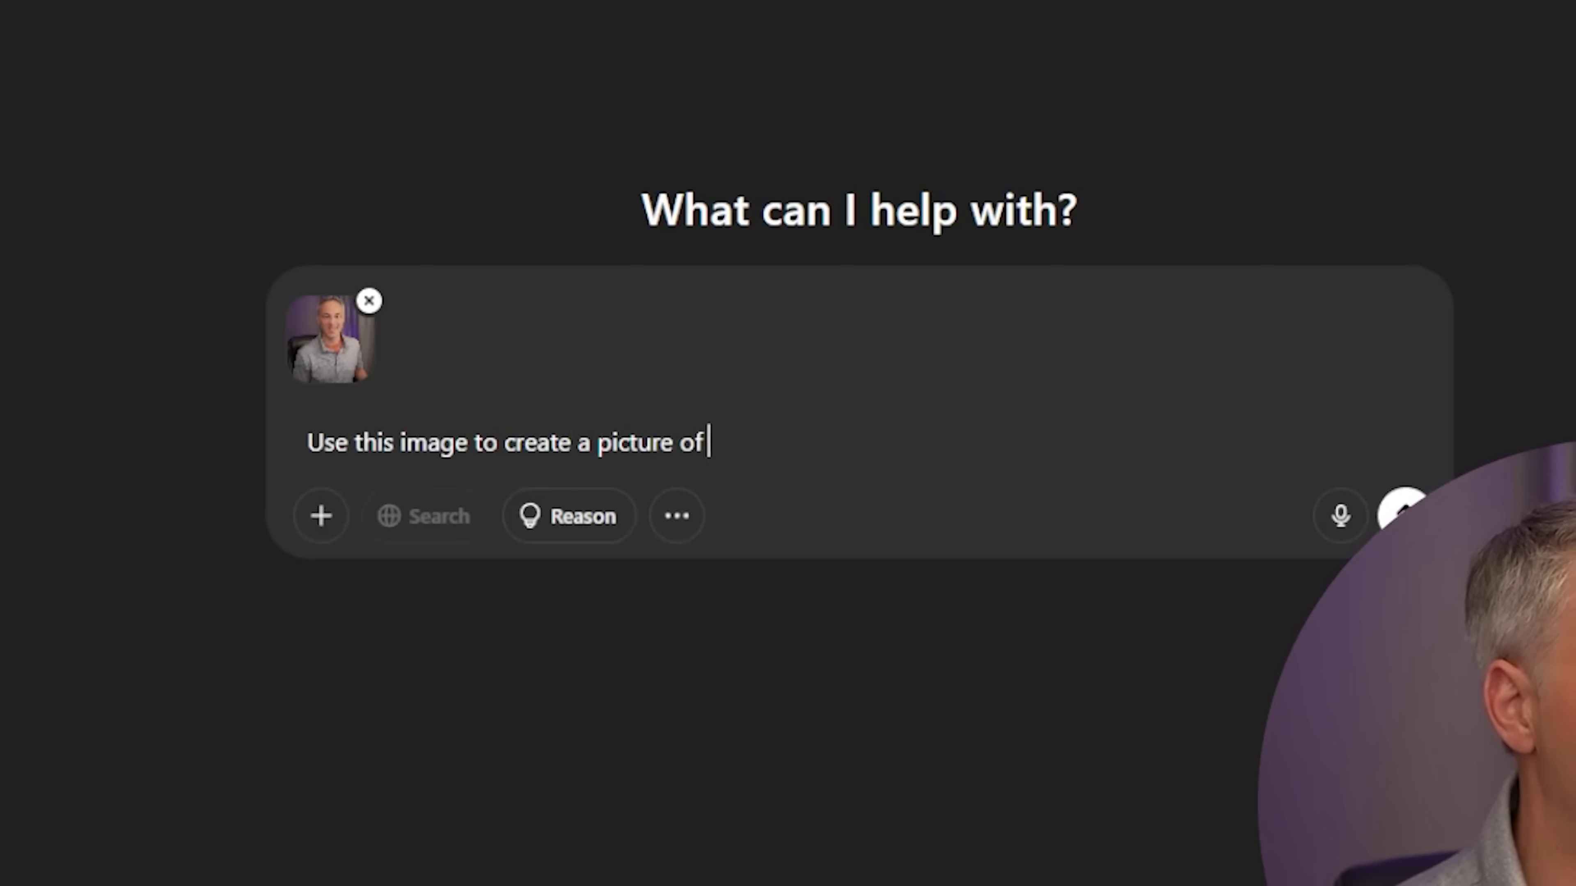
pyautogui.write('a action figure t')
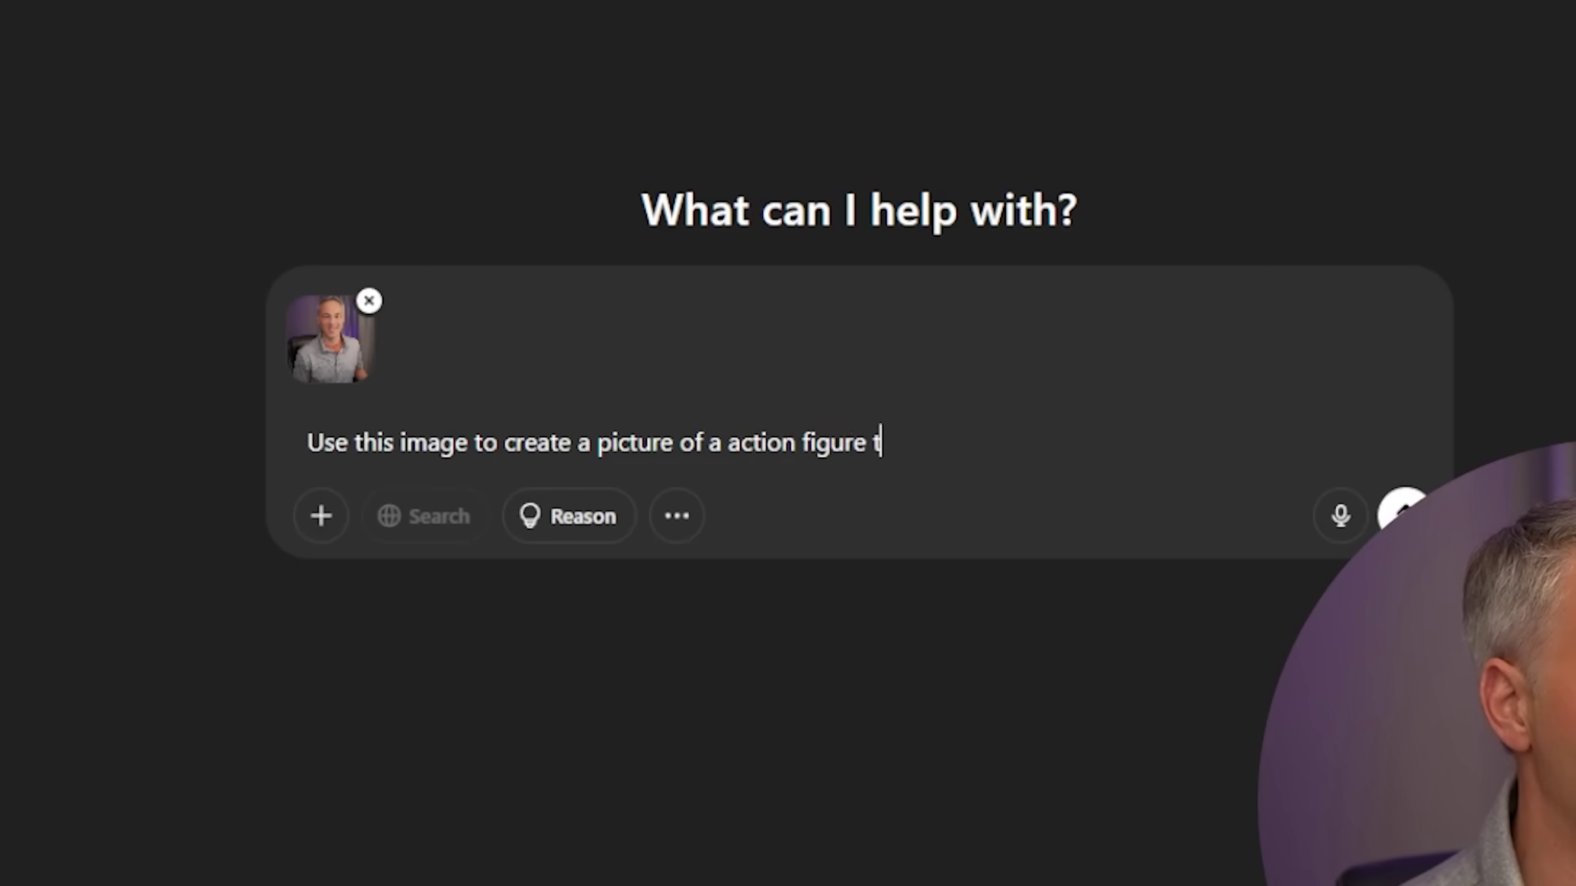
pyautogui.write('oy of a construction working')
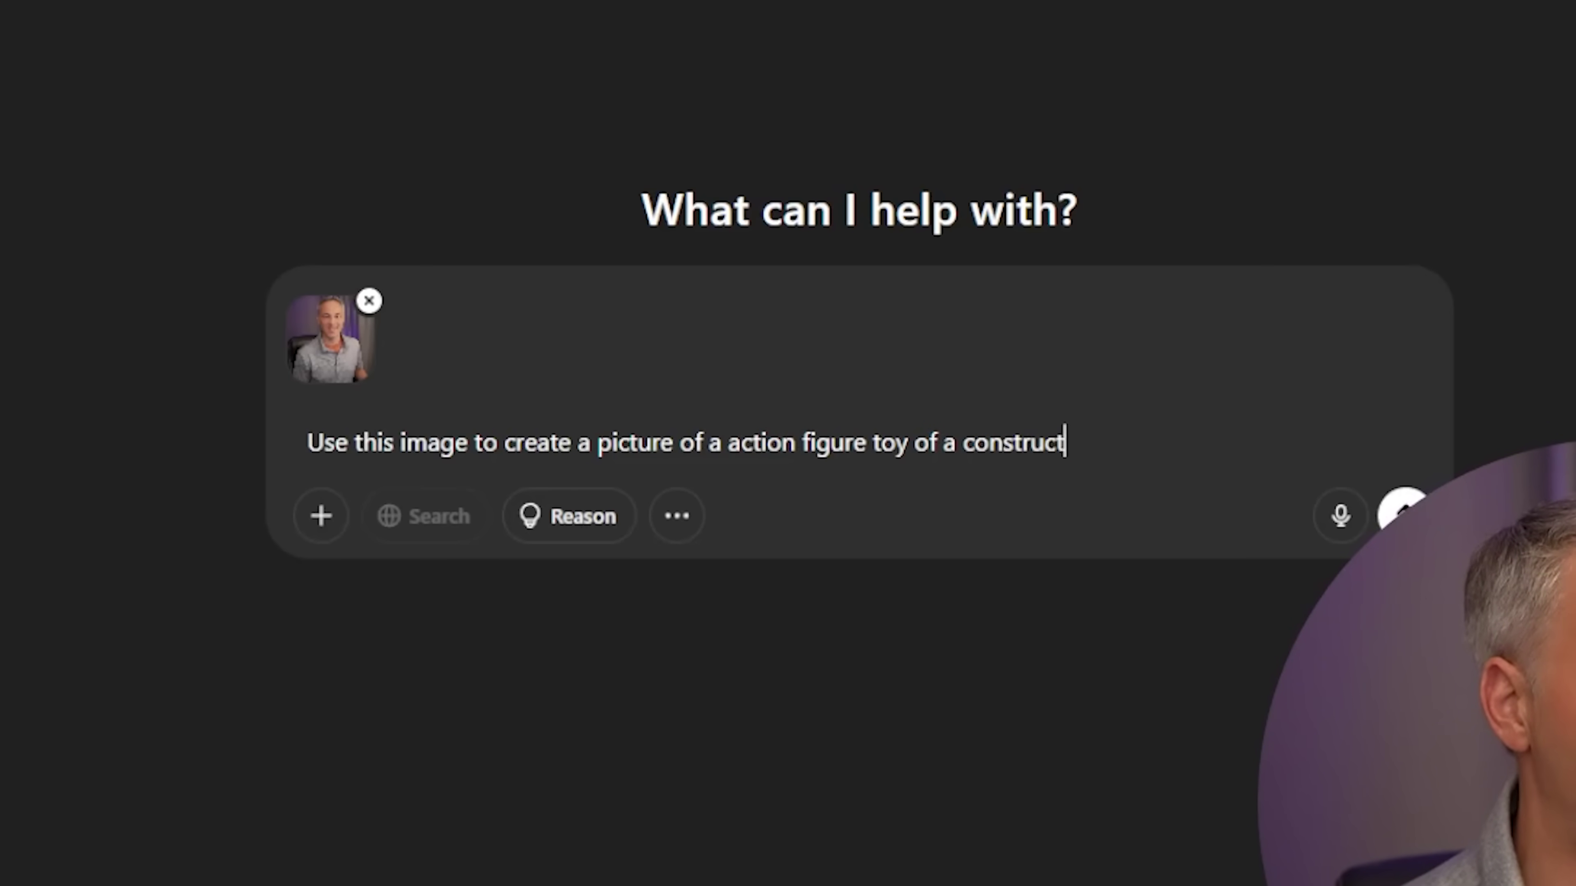
pyautogui.press('BackSpace')
pyautogui.press('BackSpace')
pyautogui.press('BackSpace')
pyautogui.write('er wi')
pyautogui.press('BackSpace')
pyautogui.press('BackSpace')
pyautogui.write('in')
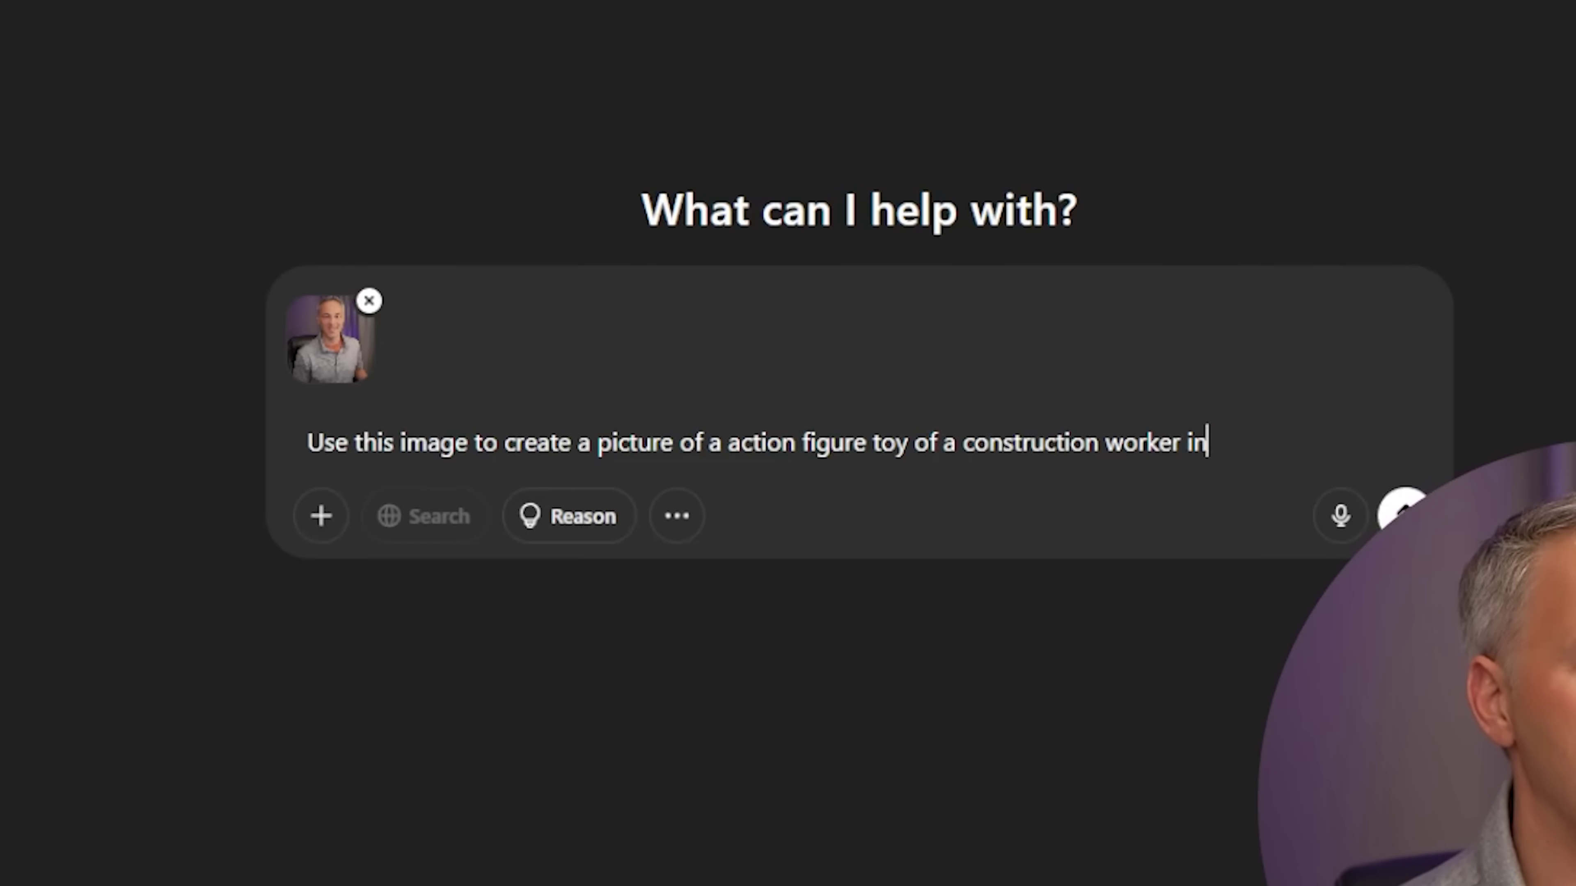
pyautogui.write(' a blister package from ehad')
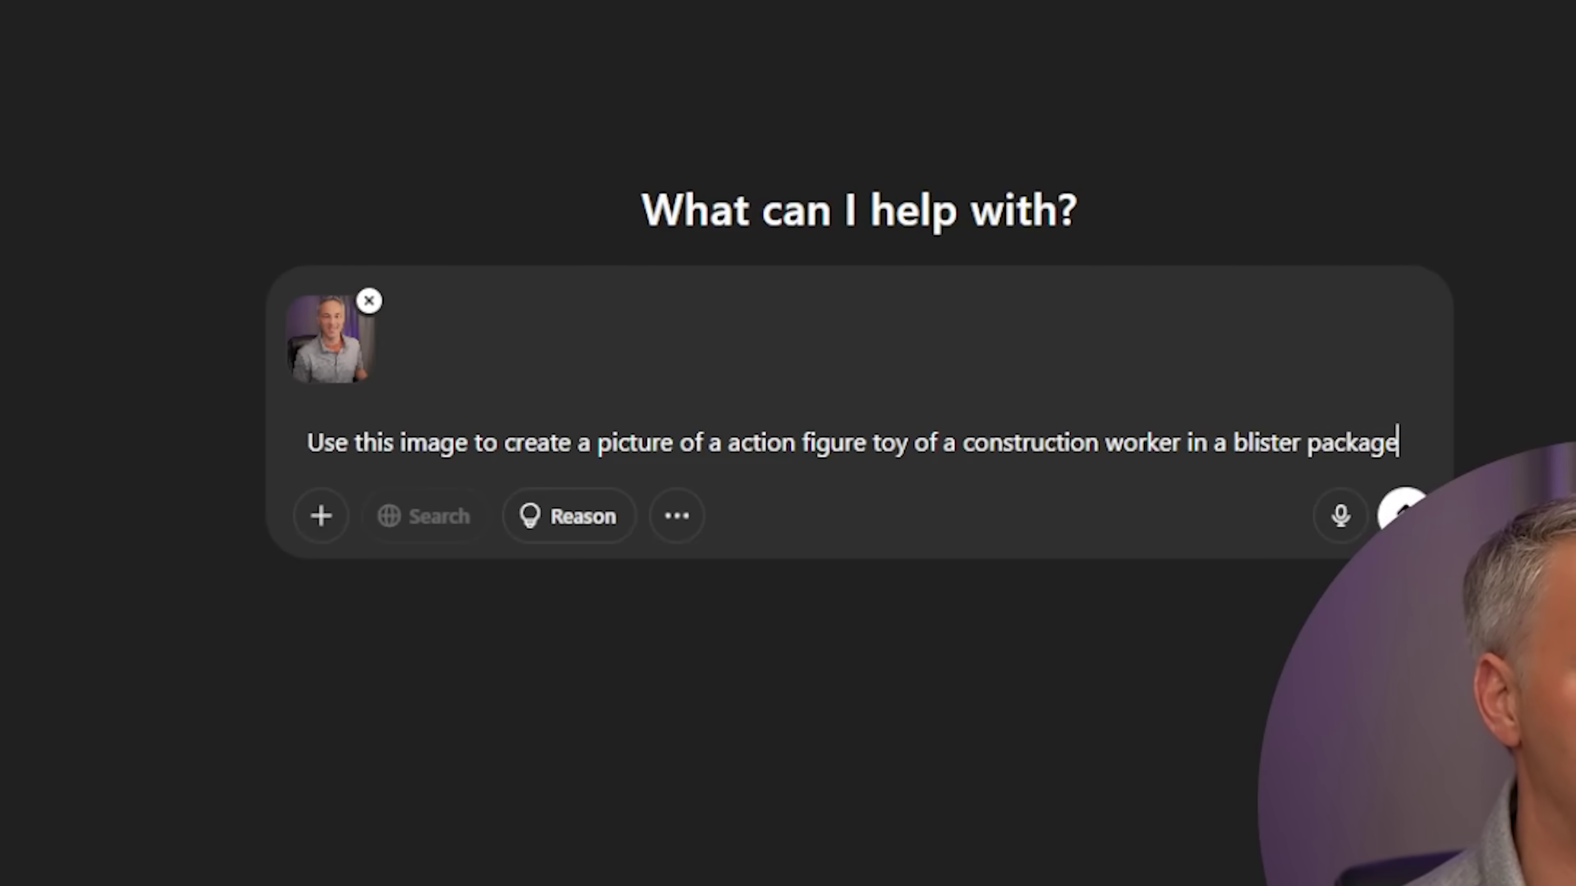
pyautogui.press('BackSpace')
pyautogui.press('BackSpace')
pyautogui.press('BackSpace')
pyautogui.press('BackSpace')
pyautogui.write('head to ')
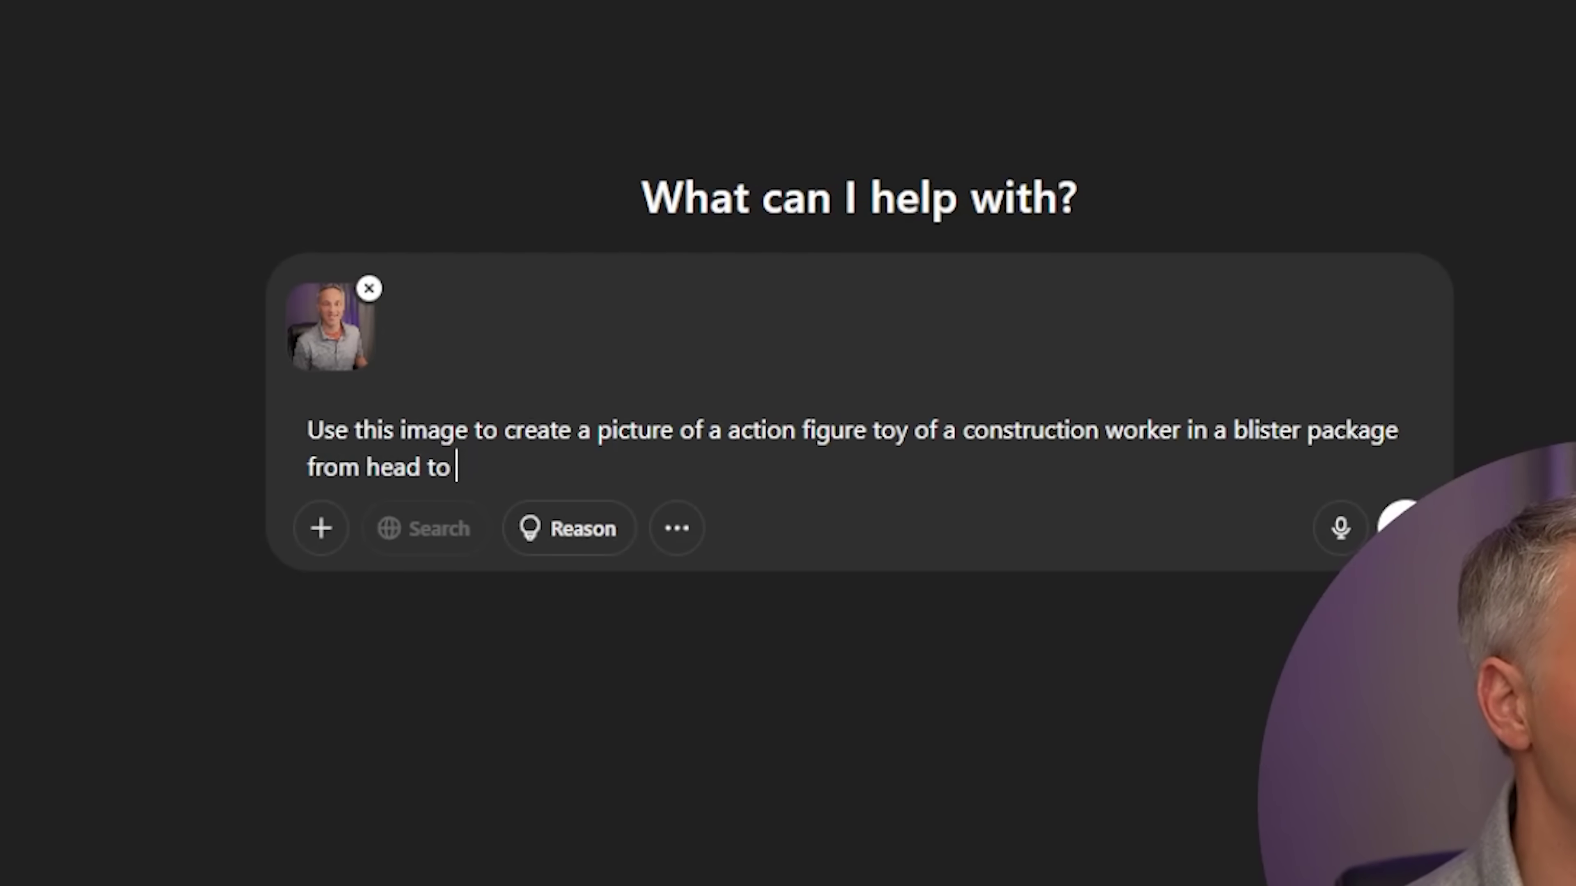
pyautogui.write('toe with accessories ')
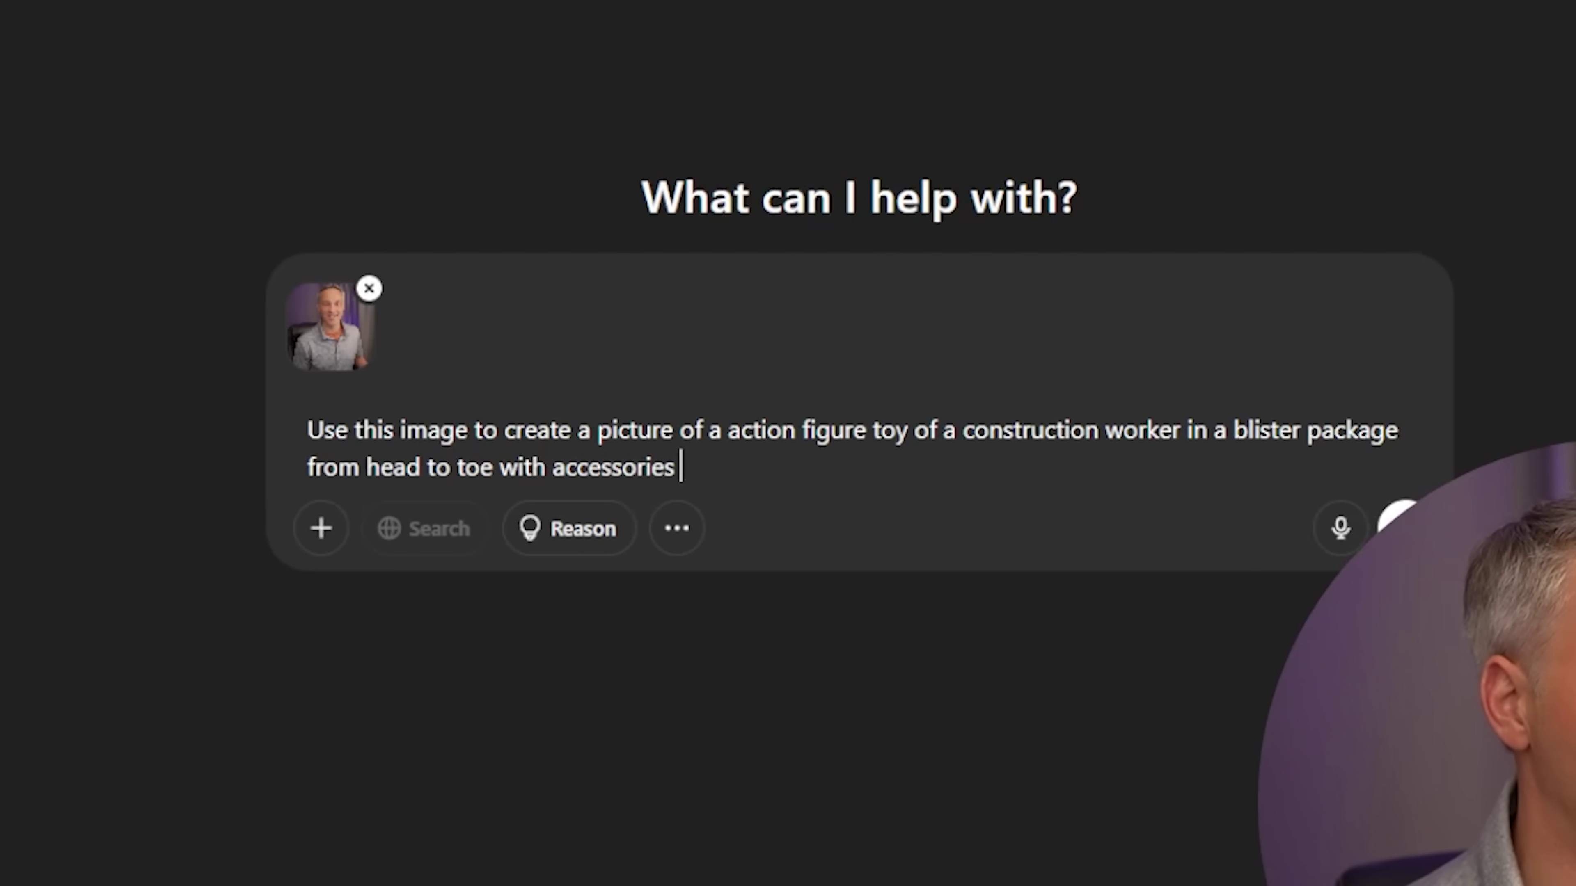
pyautogui.write('including a hammer, a staple ')
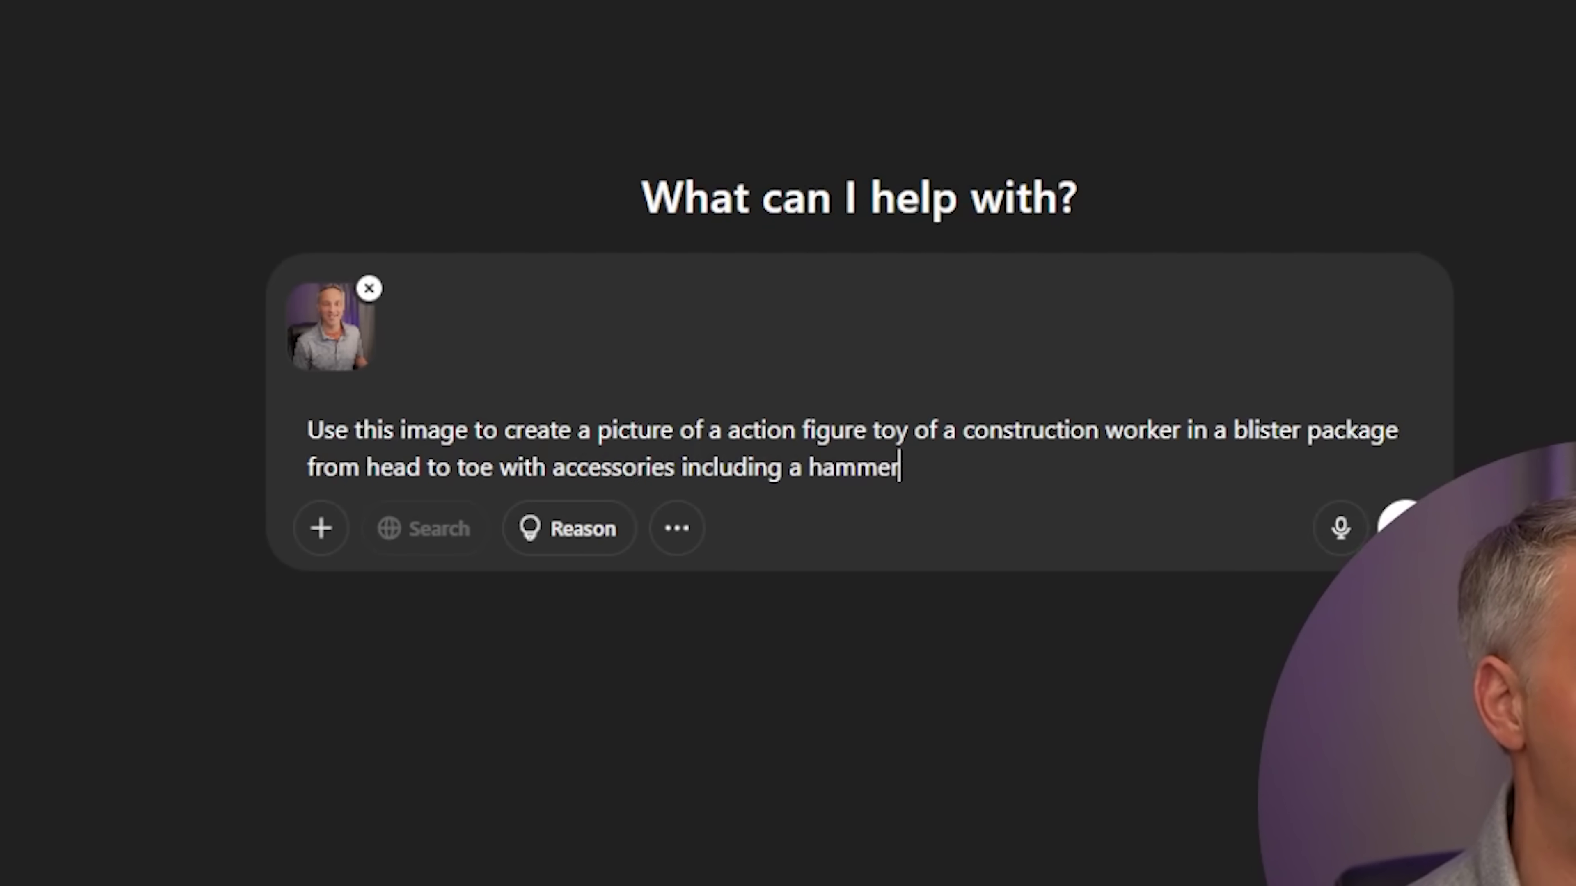
pyautogui.write('gun and a ladder.')
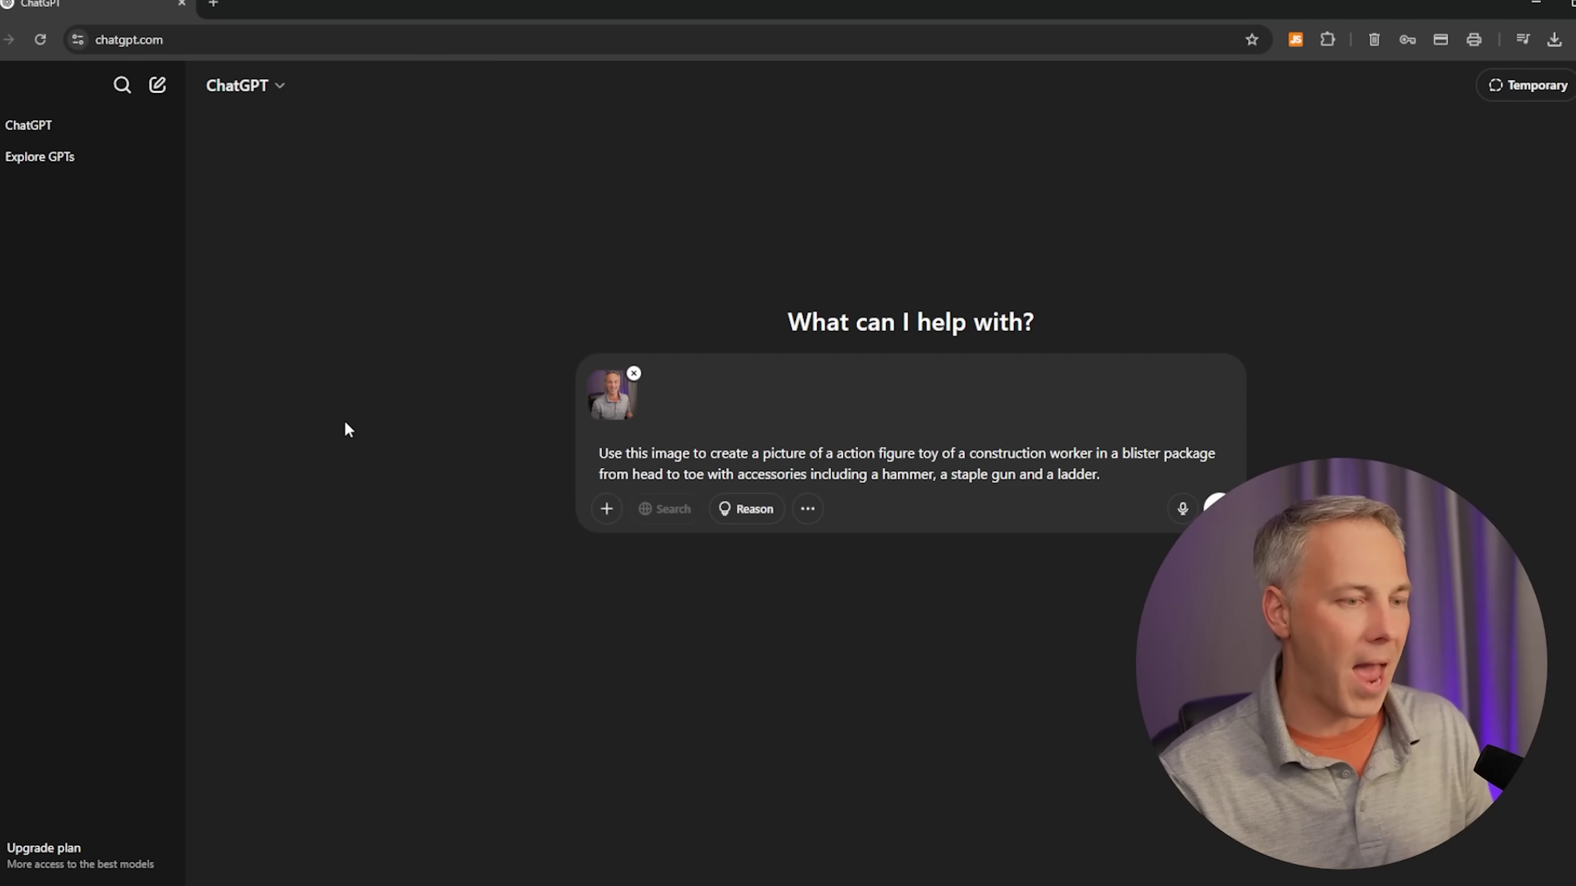
# Add the package title "Kirk The Handy Man" and send the prompt.
pyautogui.write('The package shou')
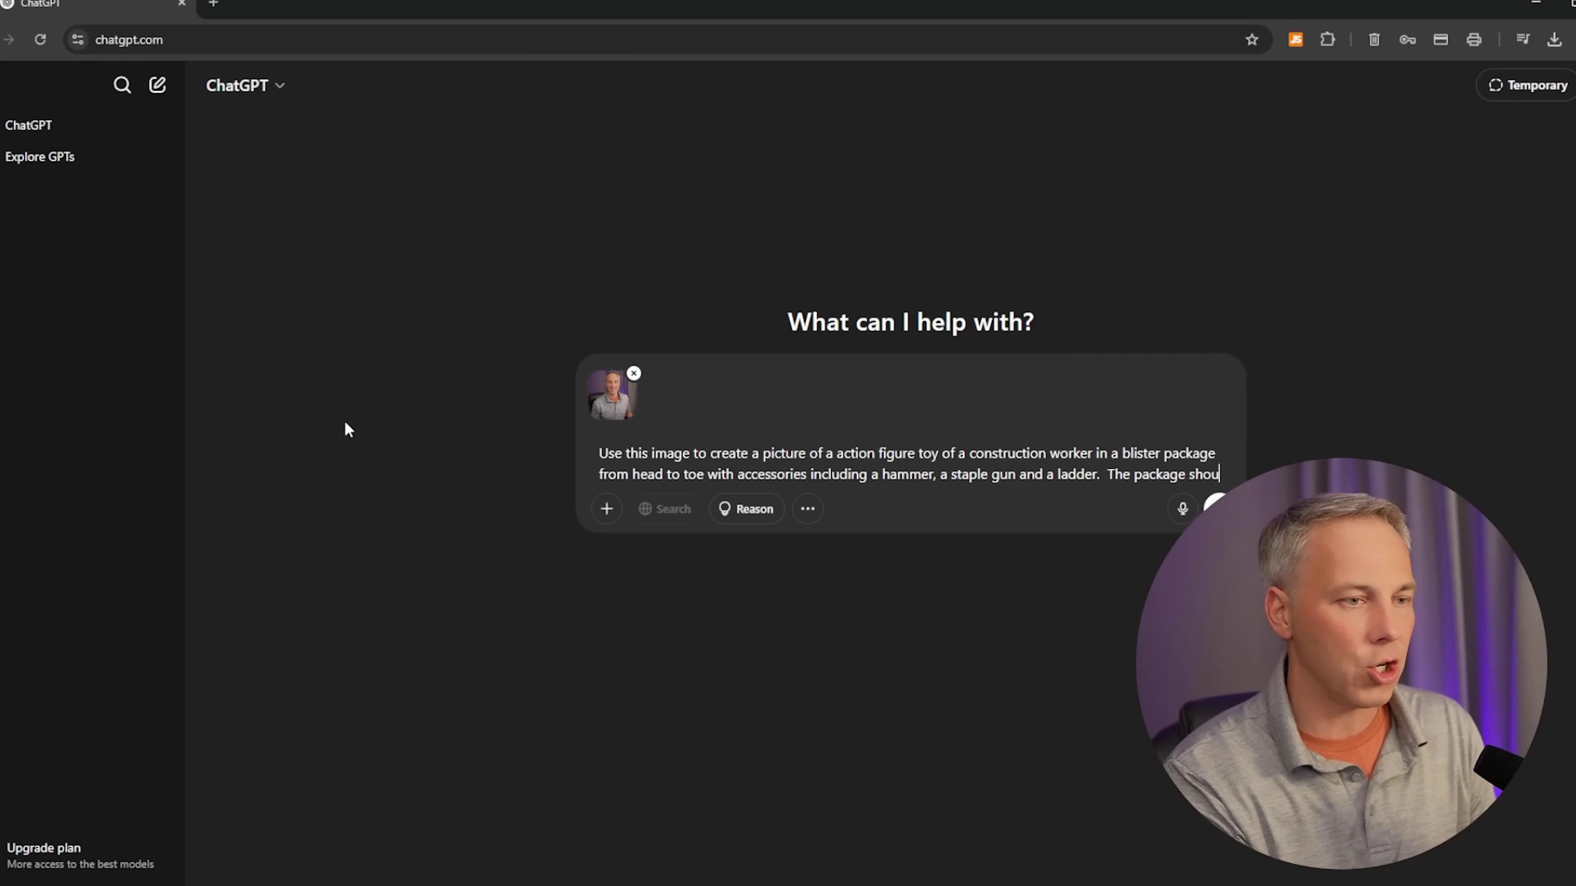
pyautogui.write('ld read "Kirk The ')
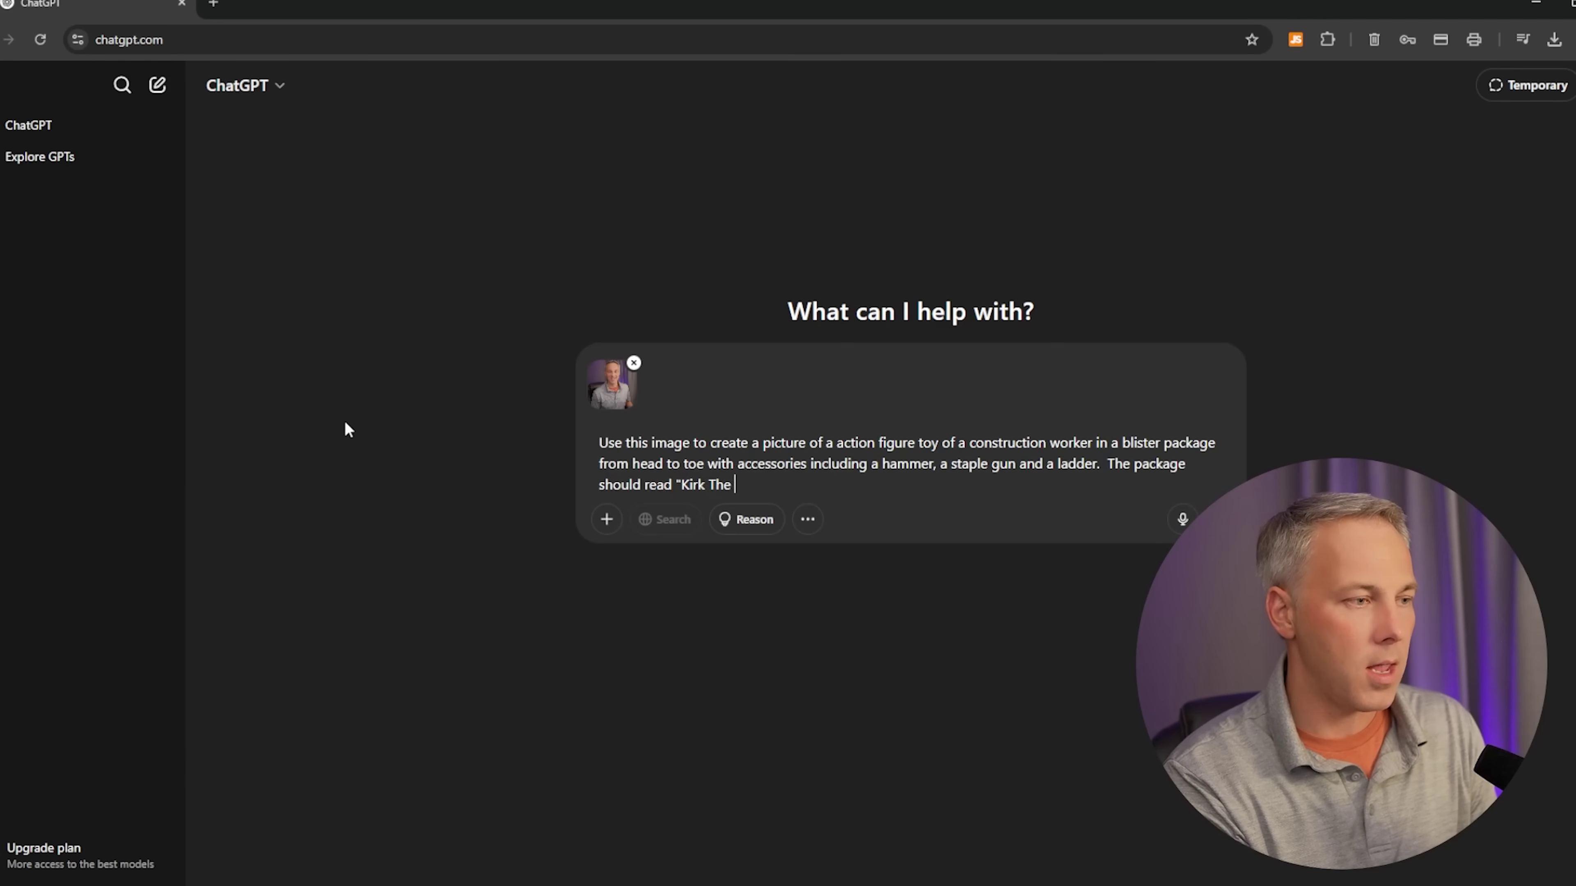
pyautogui.write('Handy Man"')
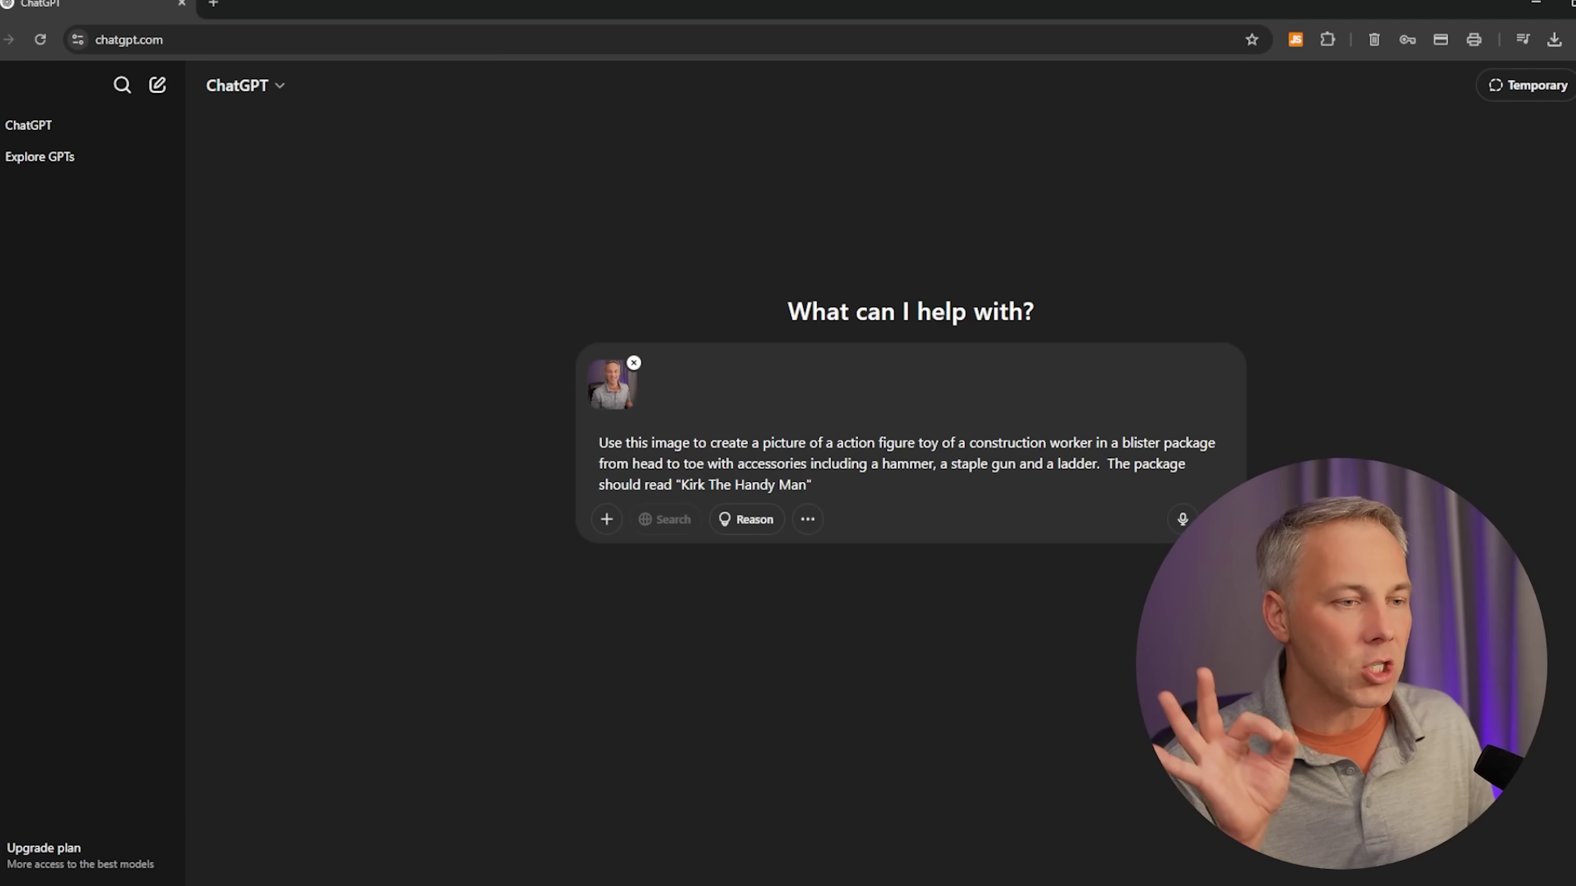
pyautogui.press('Return')
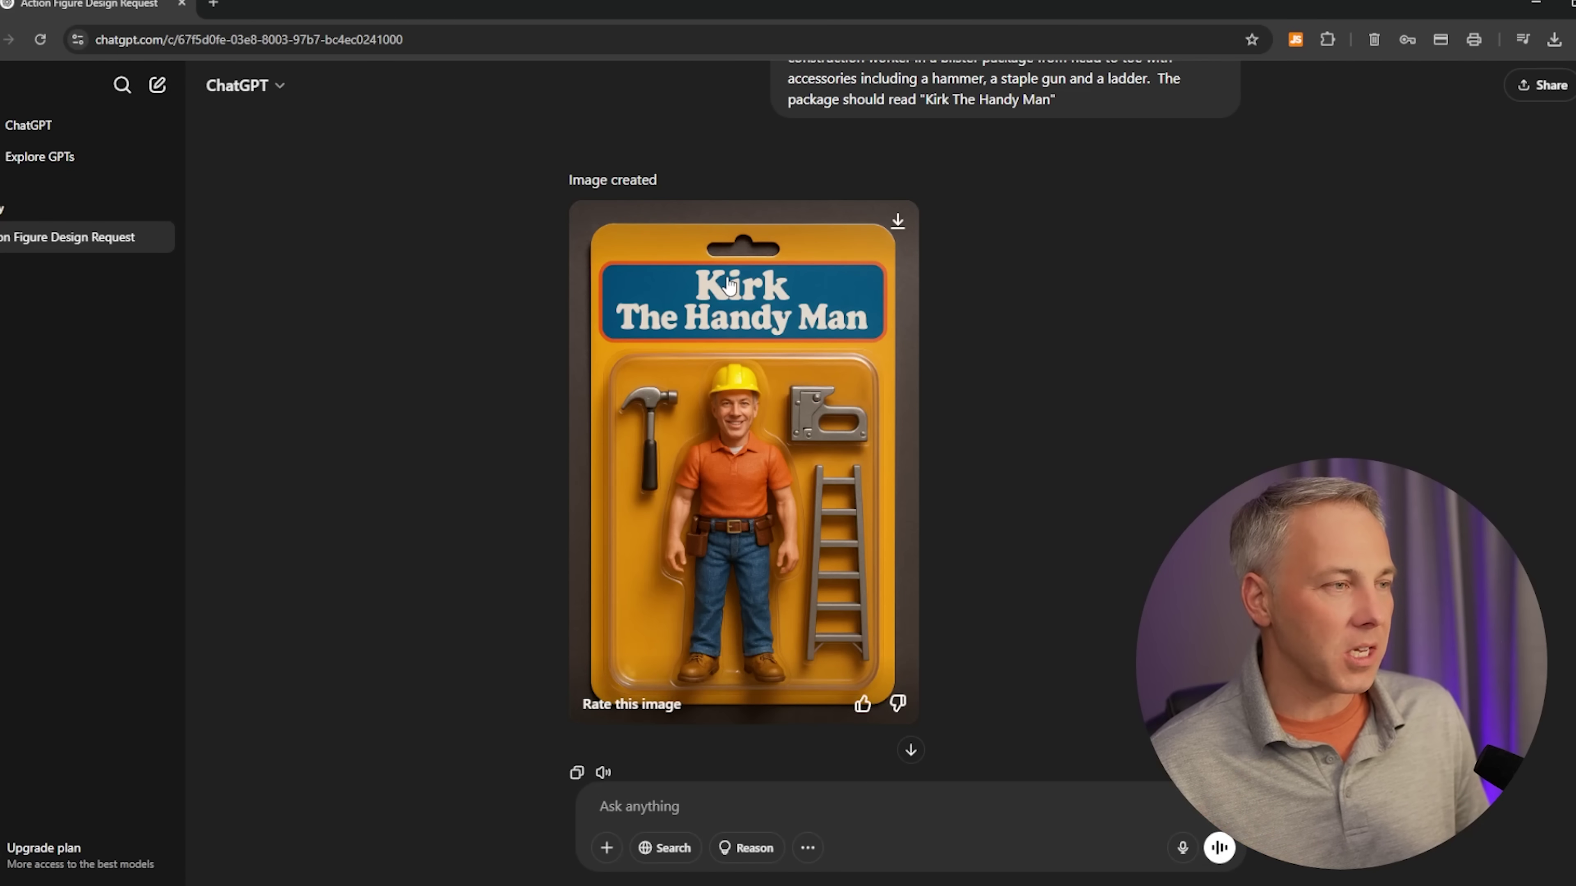
# Ask to make the Kirk toy look about 5 years younger and add a screwdriver accessory.
pyautogui.click(738, 437)
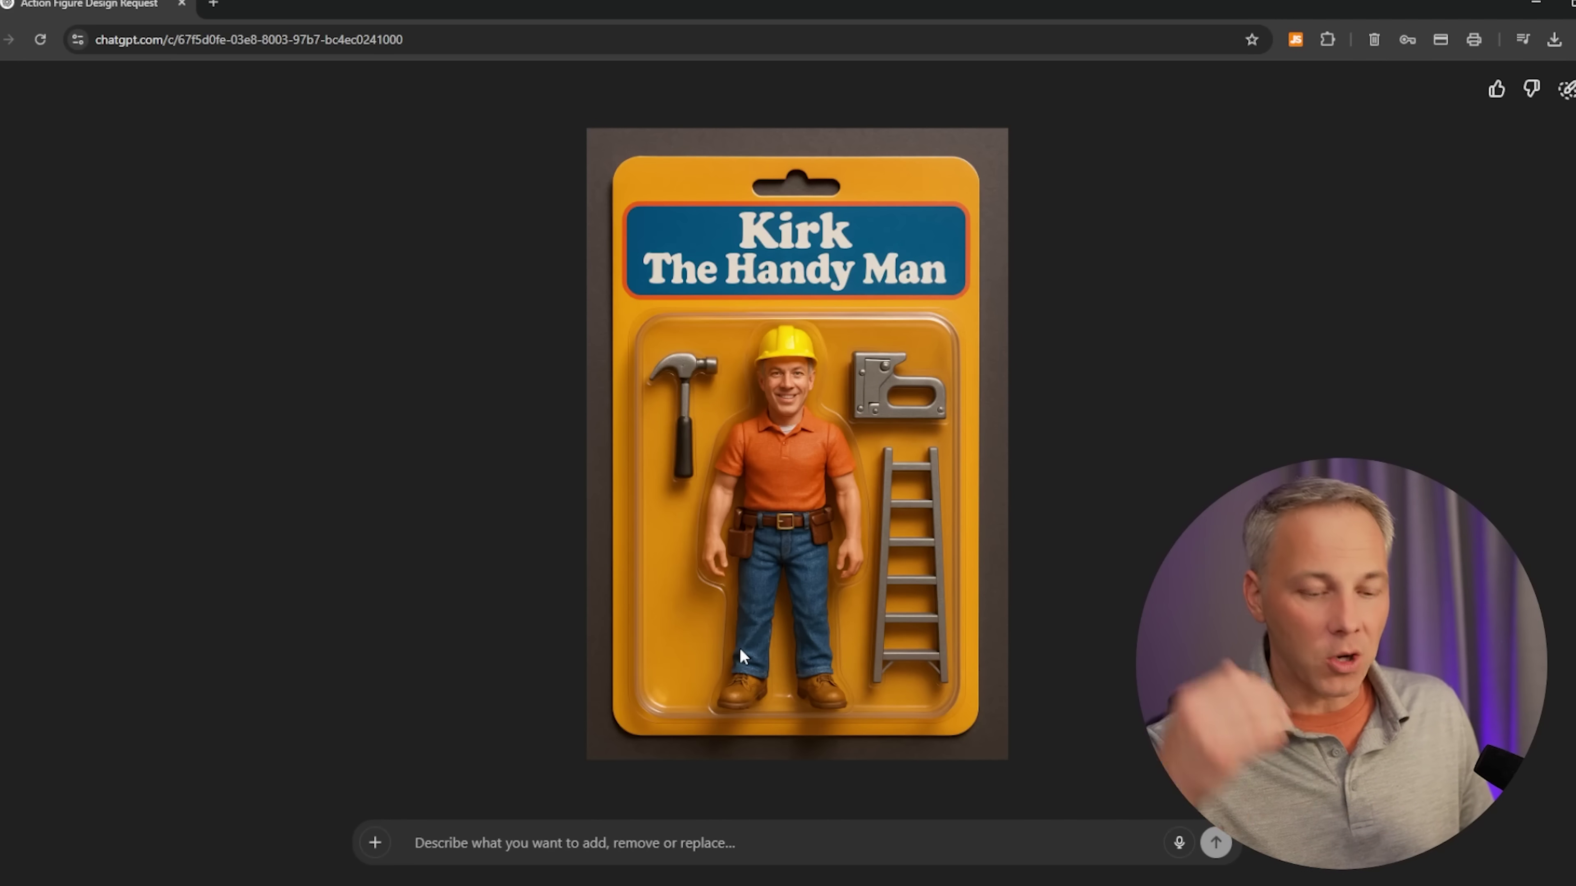
pyautogui.click(696, 836)
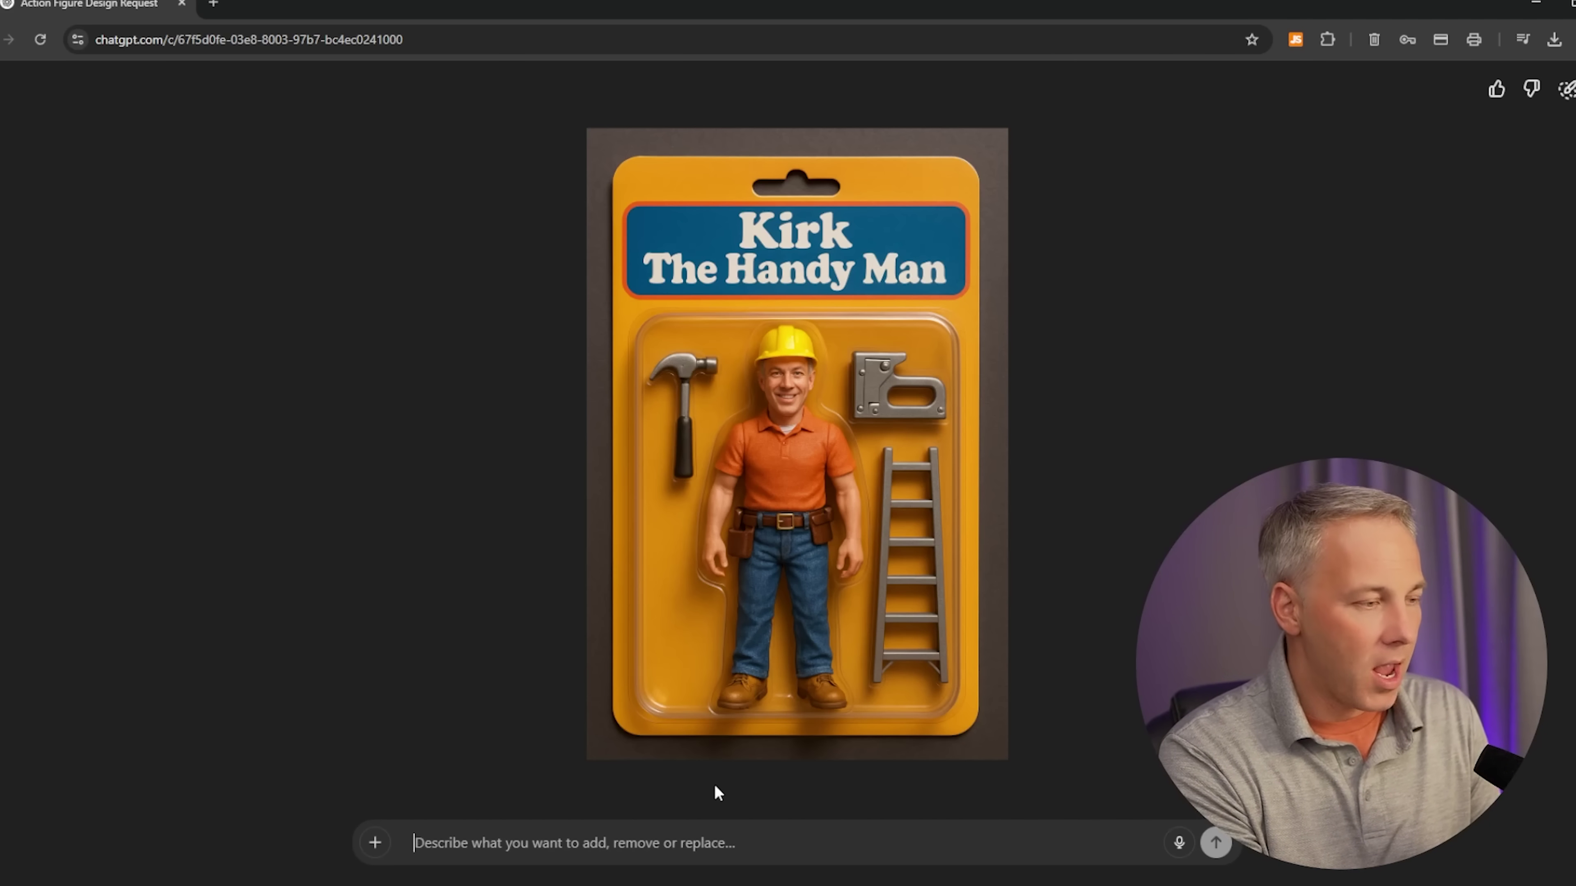
pyautogui.write('make the toy look about 5 years younger and add')
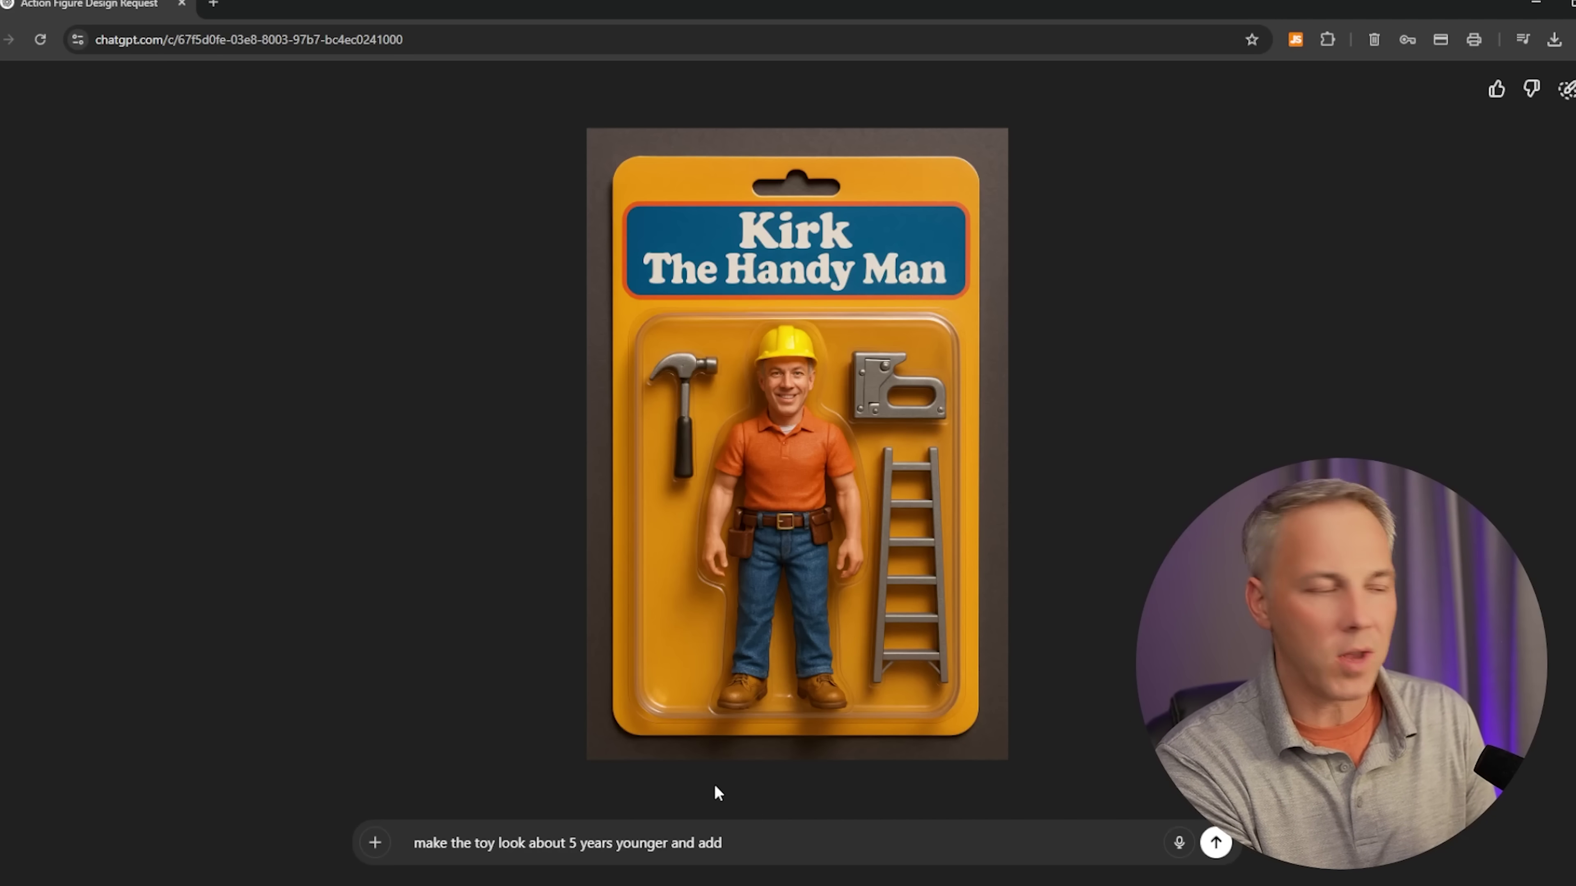
pyautogui.write(' another accessor')
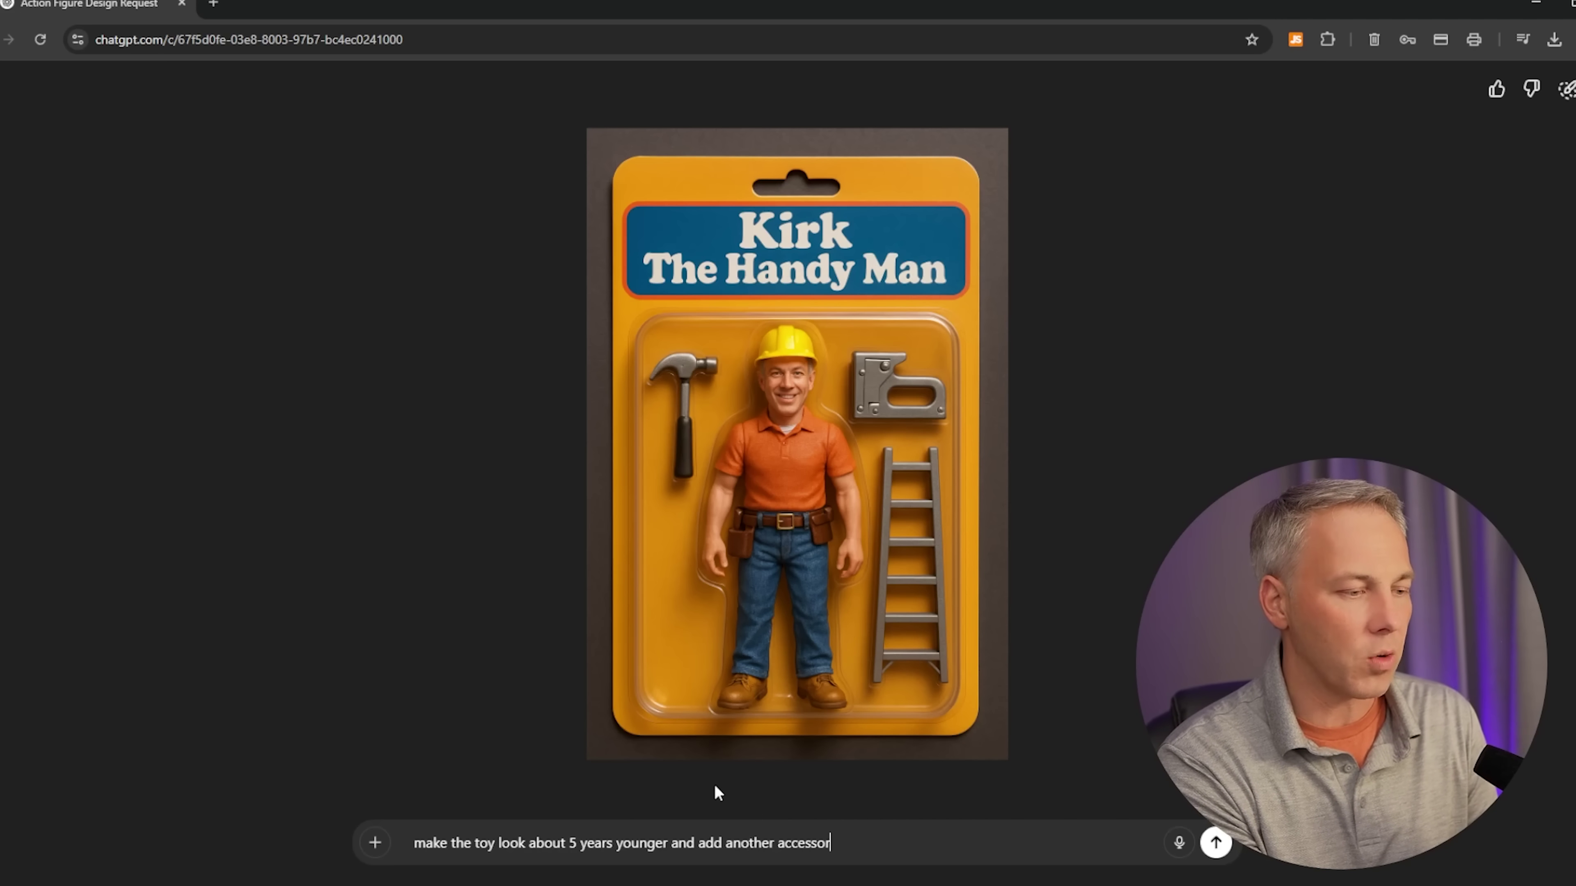
pyautogui.write('y of a screwdriver')
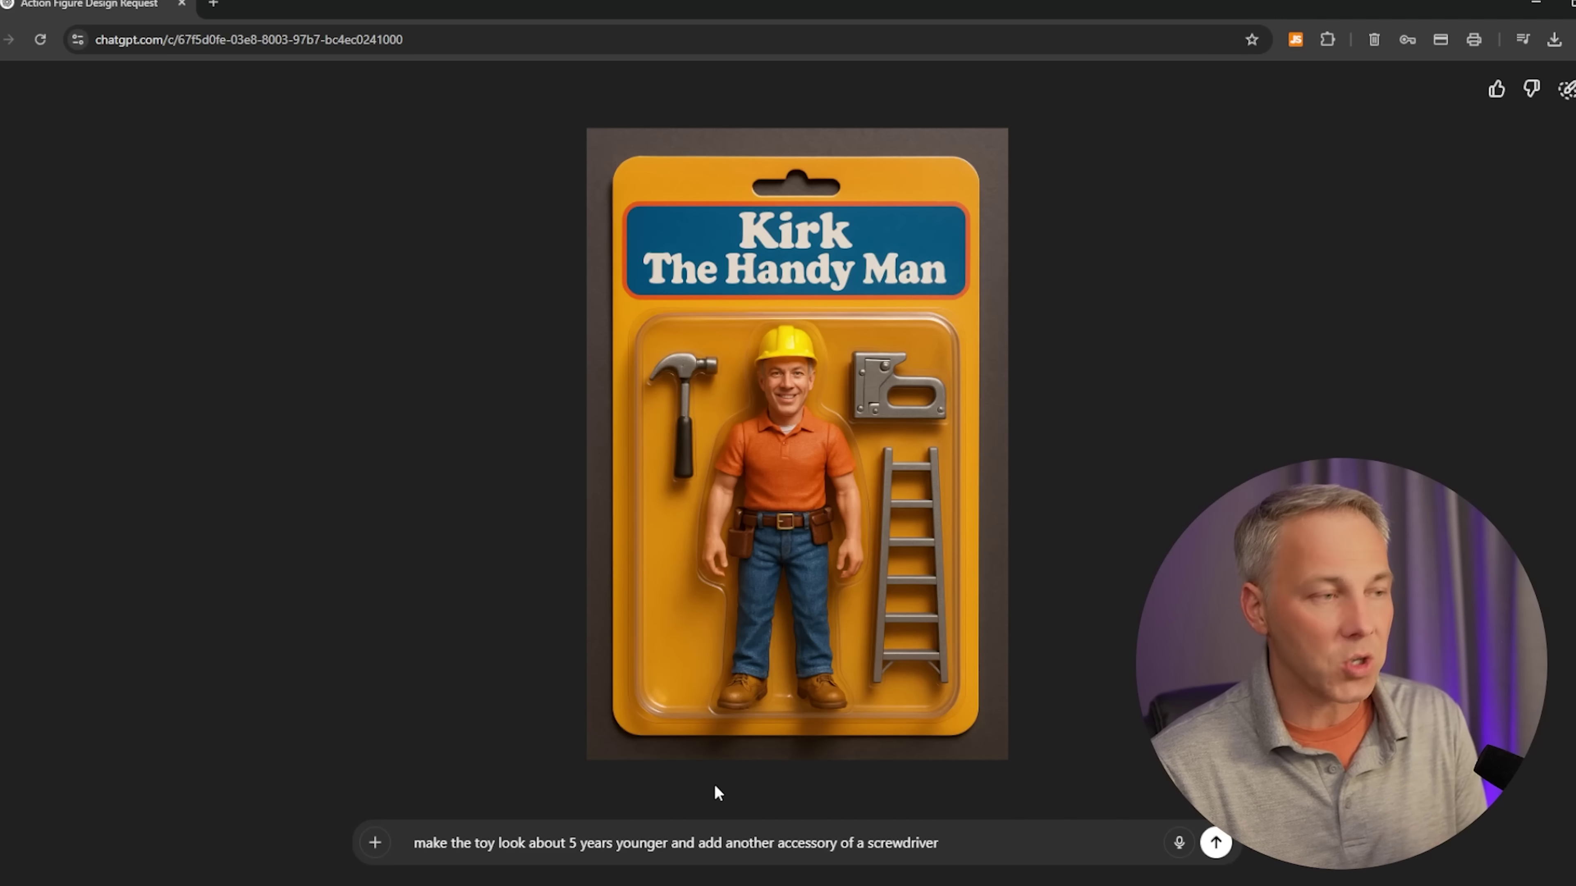
pyautogui.press('Return')
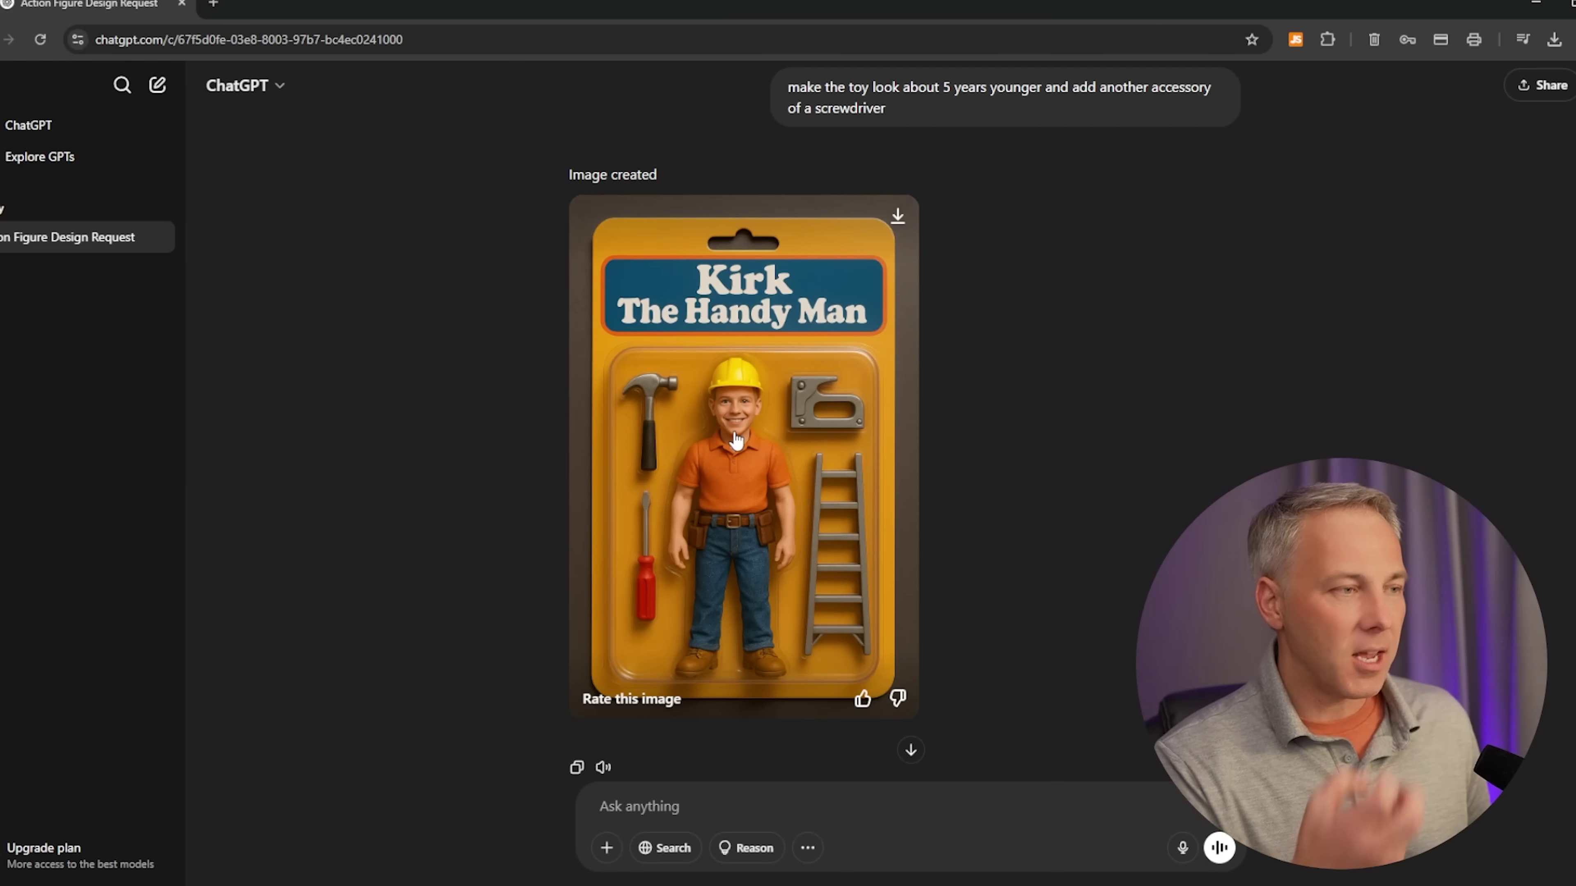
pyautogui.scroll(10, 952, 486)
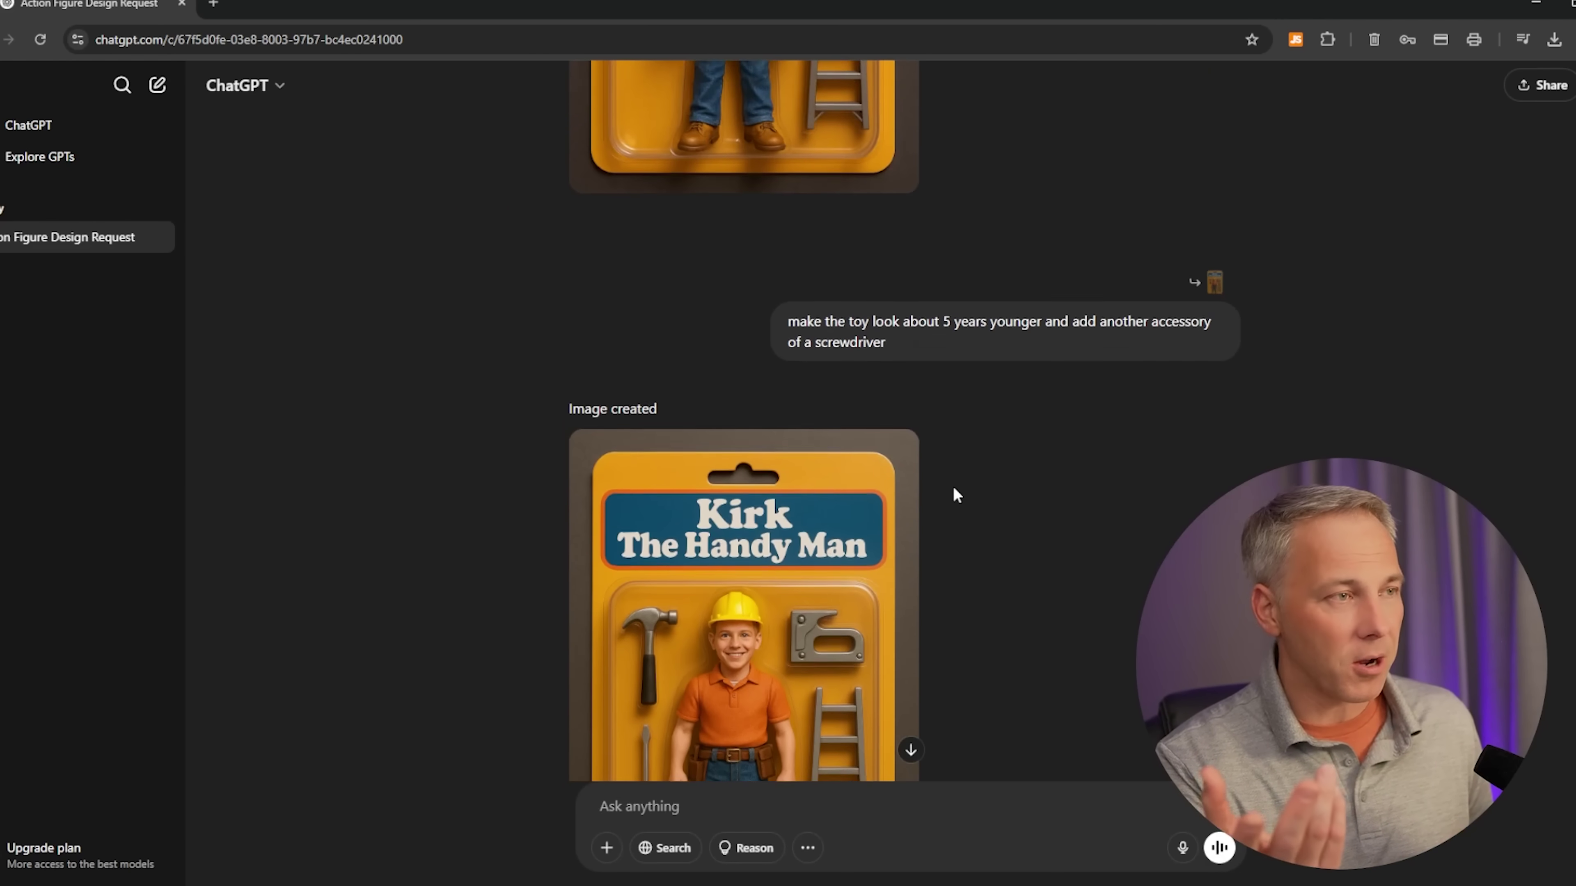
pyautogui.scroll(-10, 949, 482)
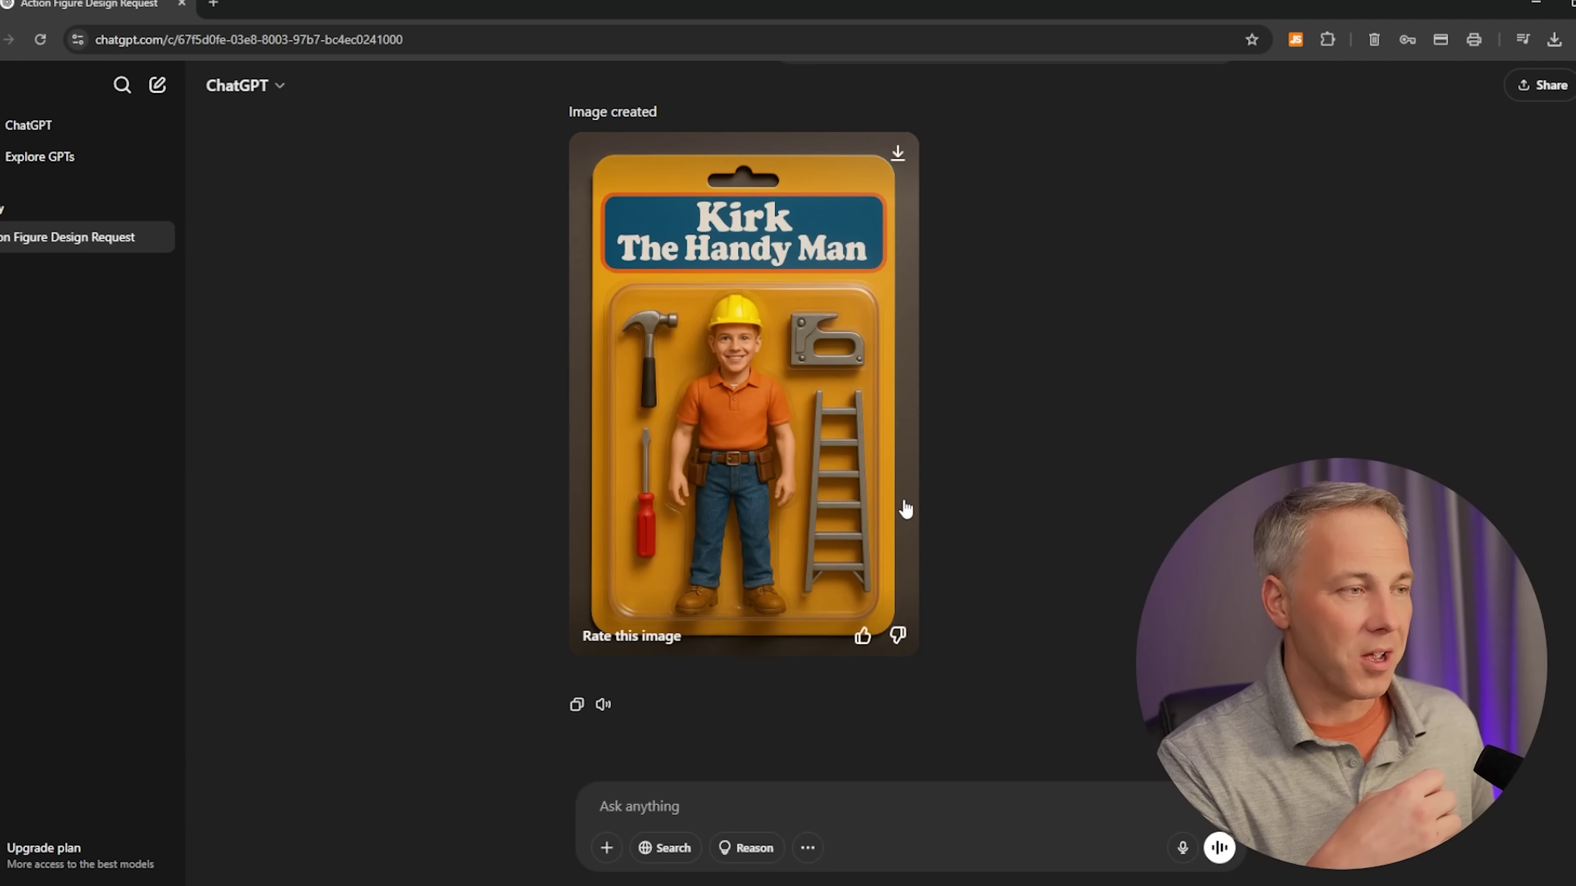
pyautogui.scroll(2, 882, 512)
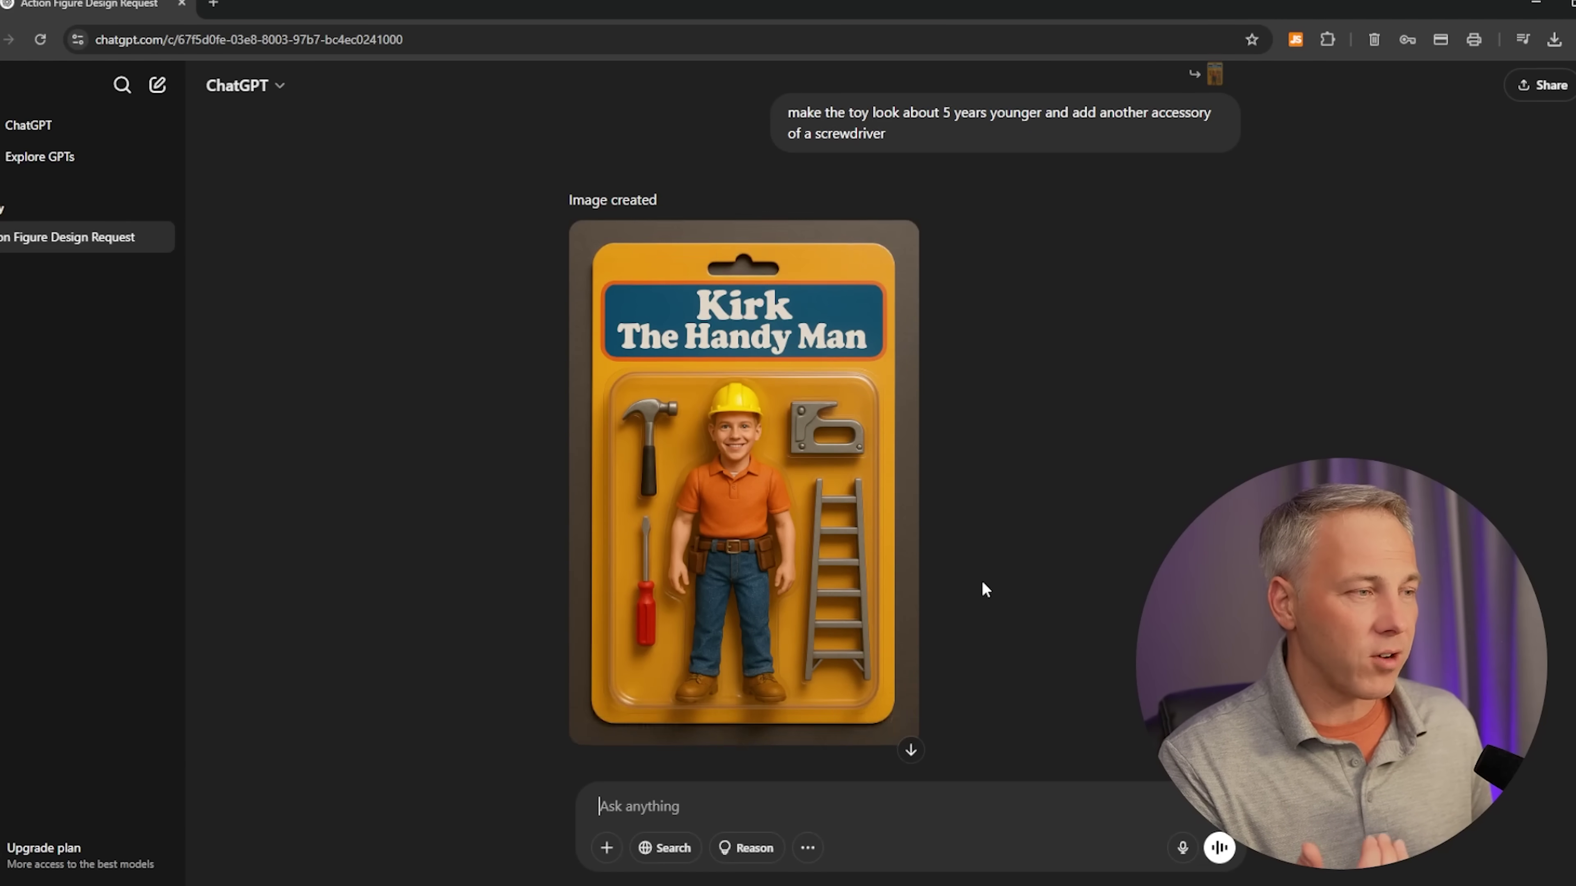
pyautogui.scroll(10, 980, 587)
pyautogui.scroll(-10, 971, 562)
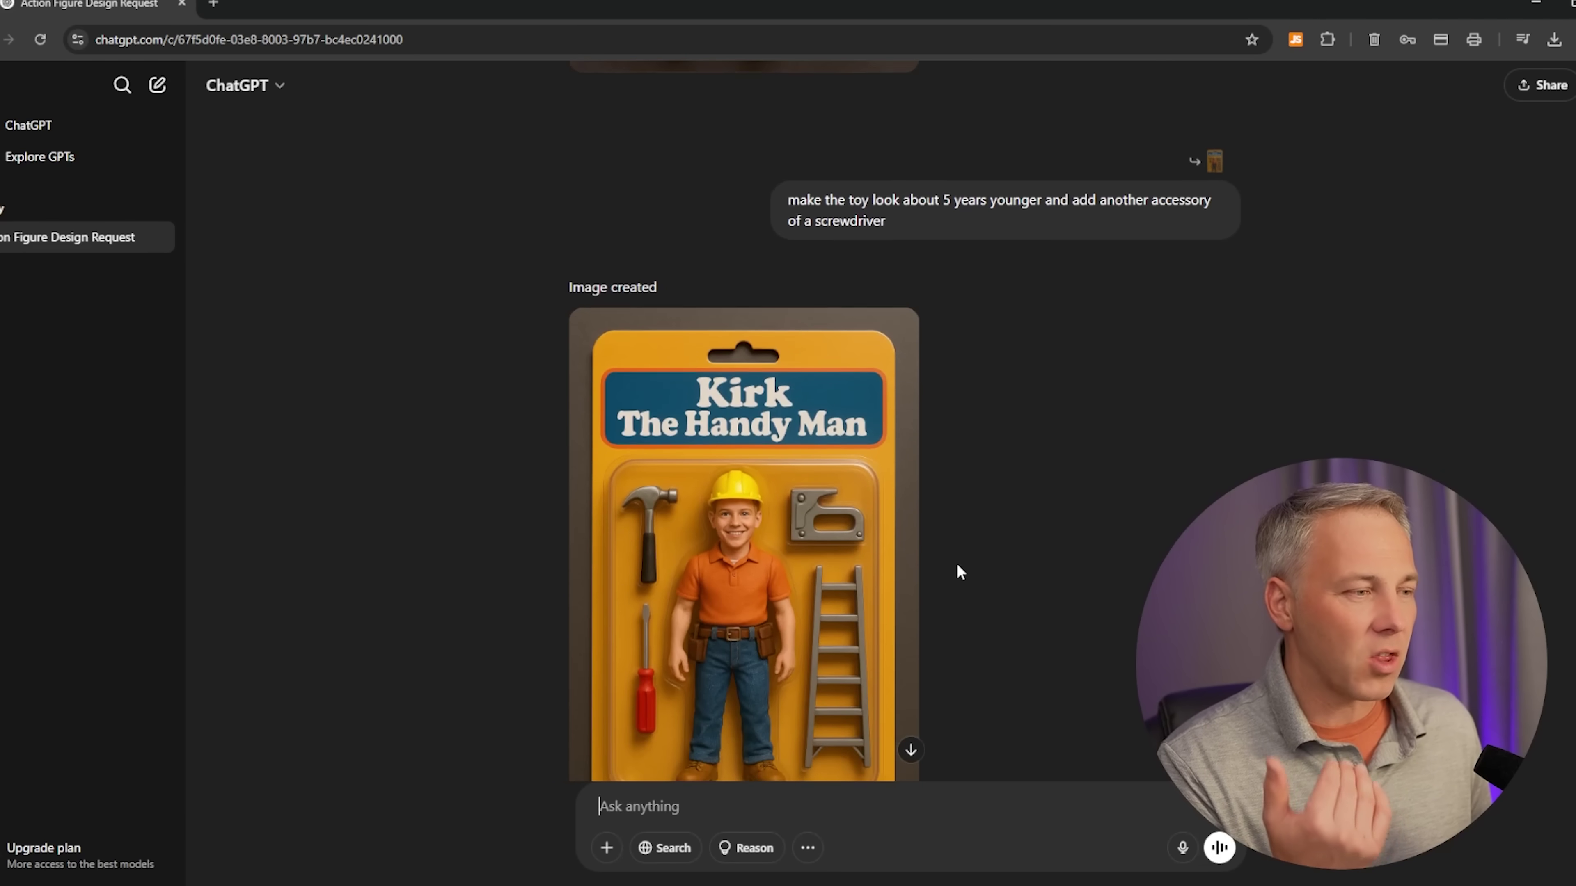
pyautogui.scroll(3, 957, 564)
pyautogui.scroll(8, 957, 571)
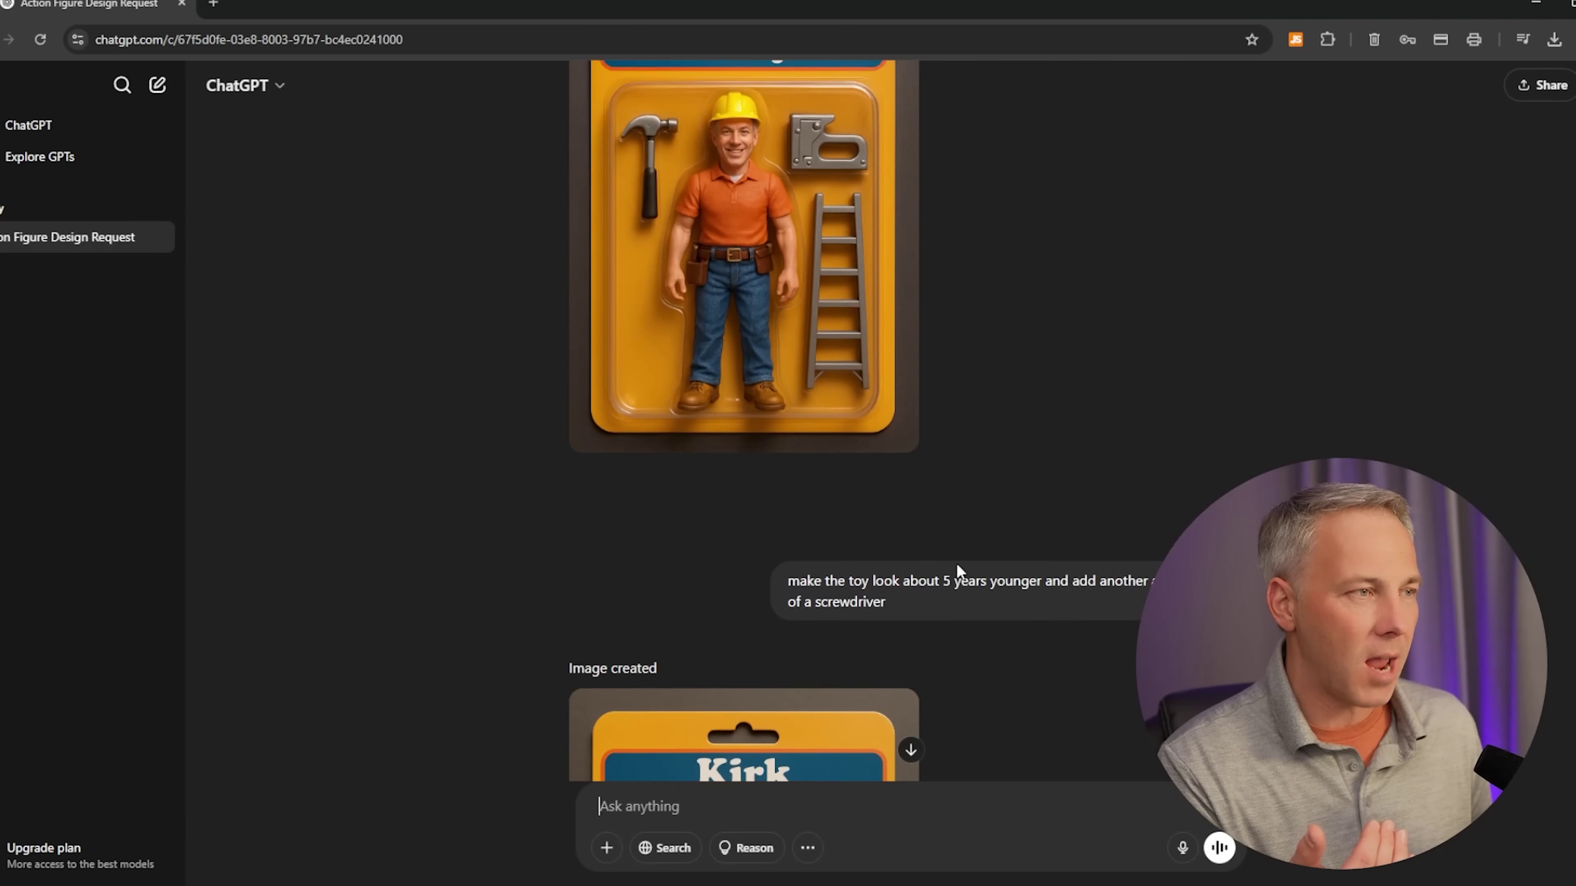
pyautogui.scroll(2, 956, 562)
pyautogui.scroll(-6, 951, 556)
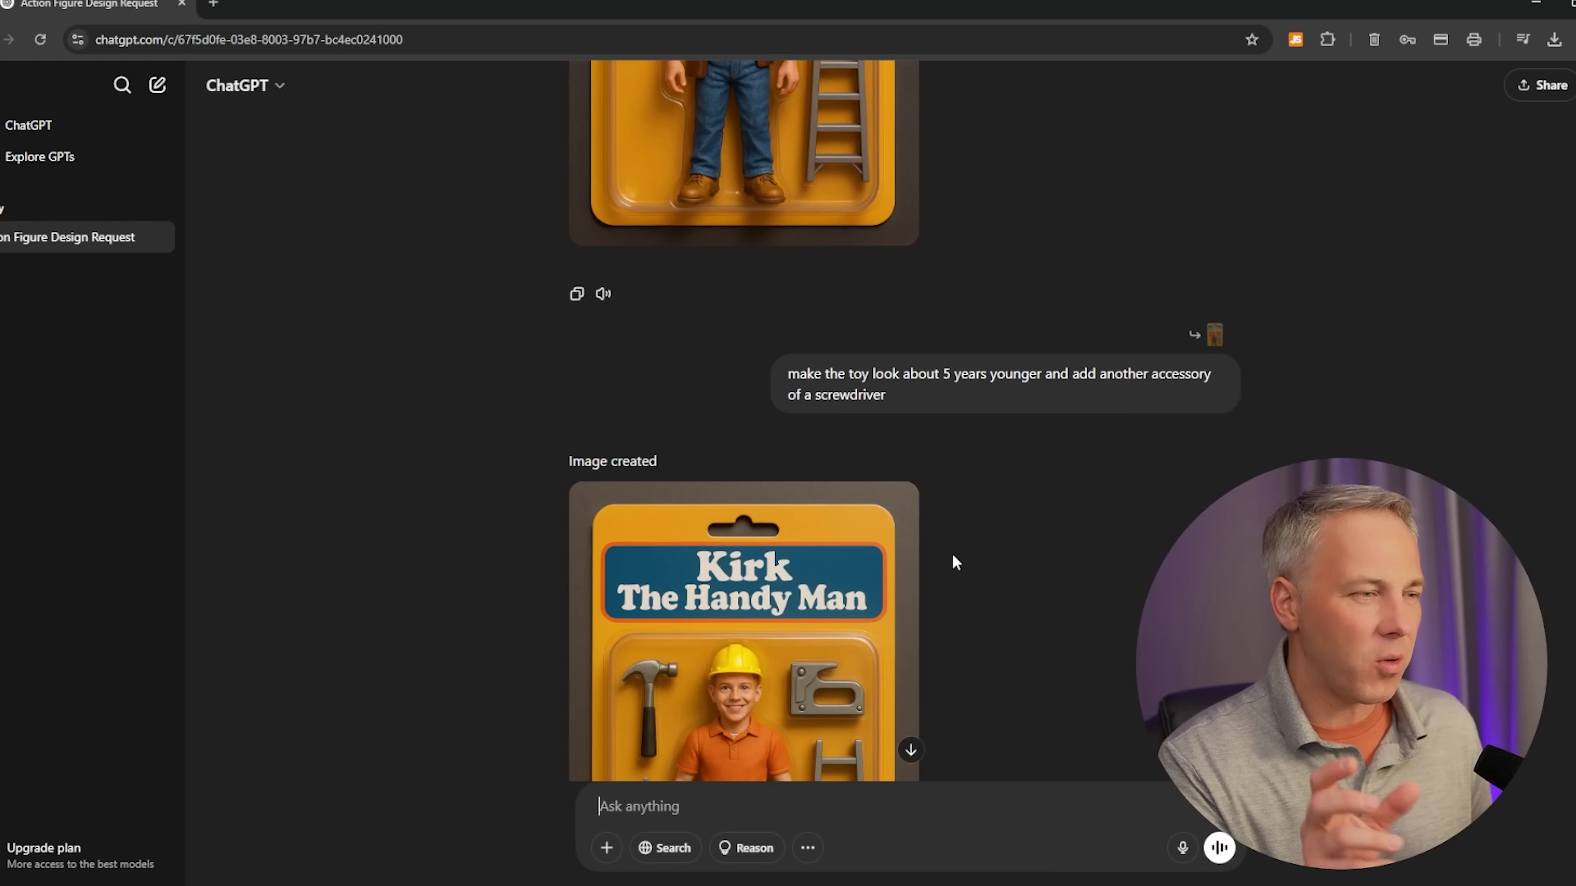
pyautogui.scroll(5, 955, 561)
pyautogui.scroll(-7, 954, 558)
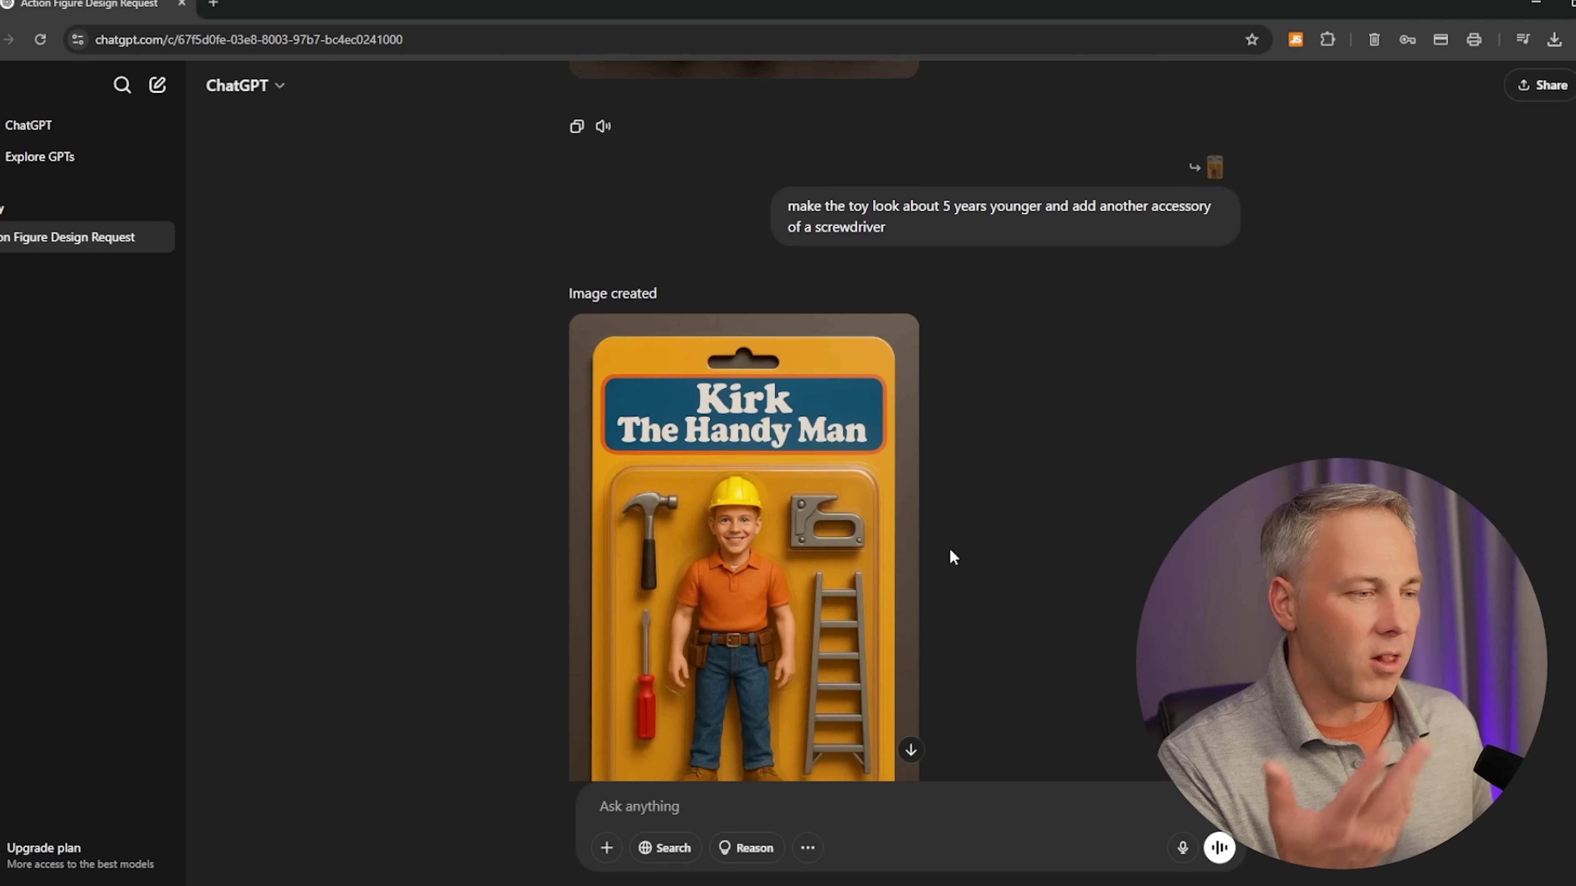
pyautogui.scroll(-3, 953, 555)
pyautogui.scroll(10, 951, 552)
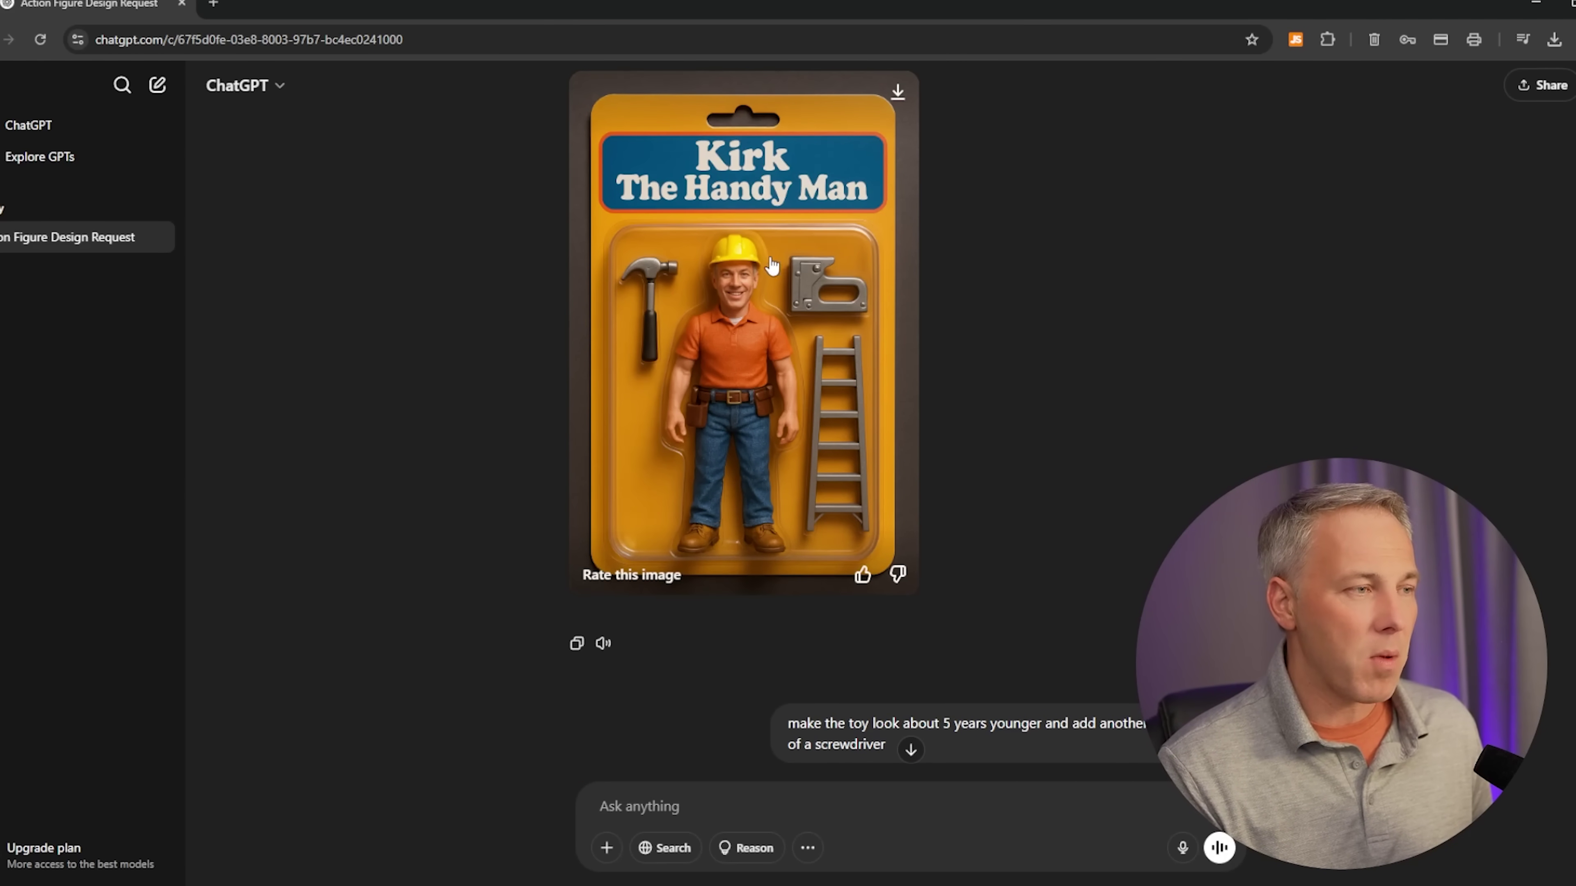
pyautogui.scroll(-8, 768, 440)
pyautogui.scroll(-2, 790, 451)
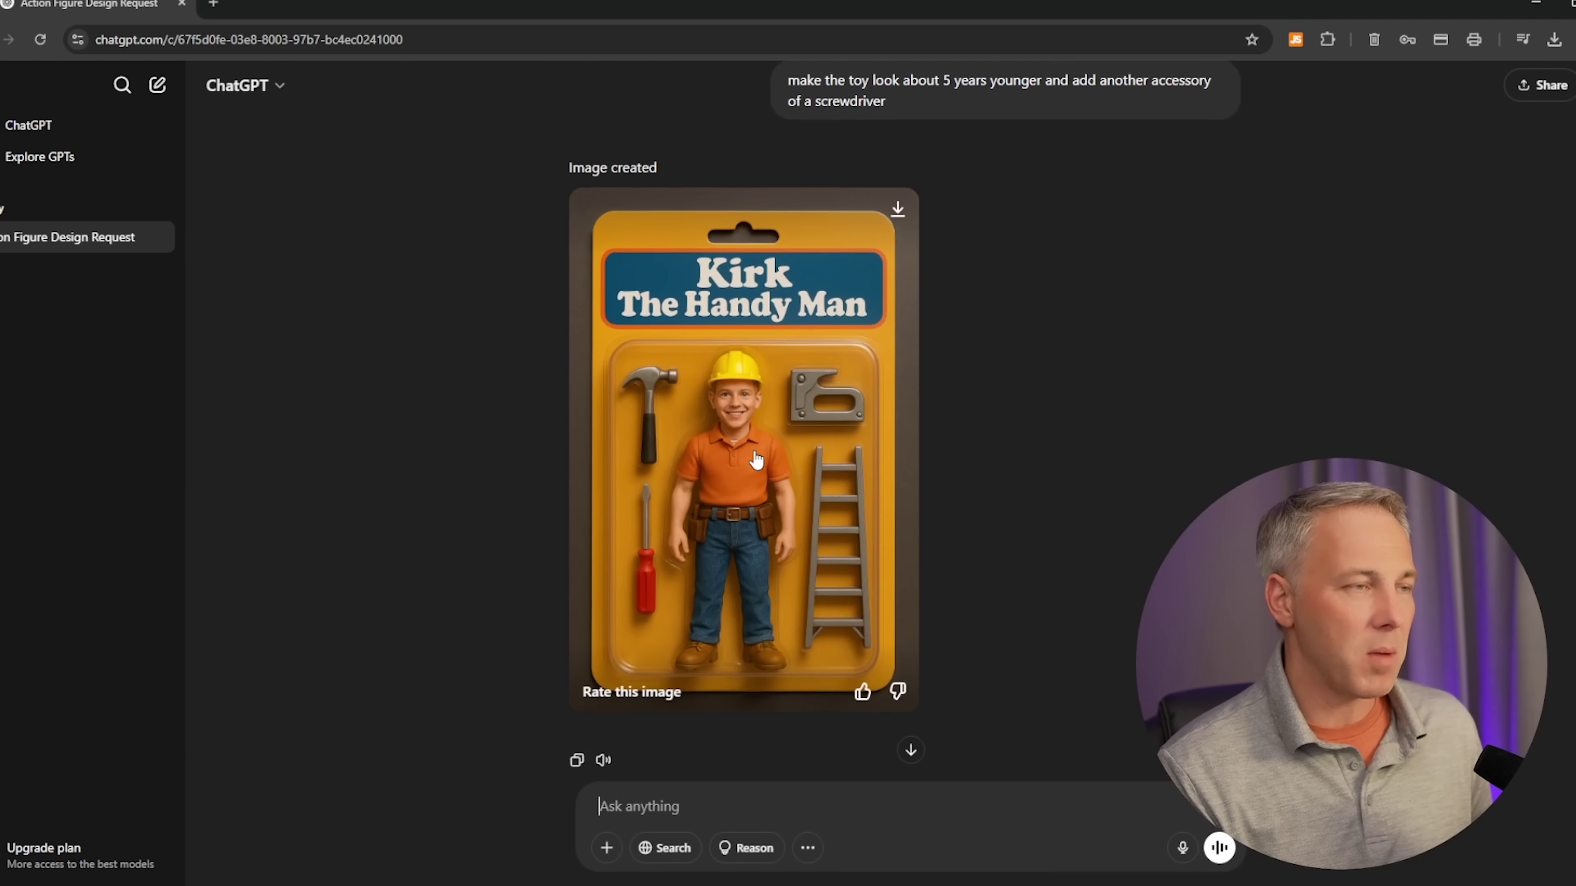